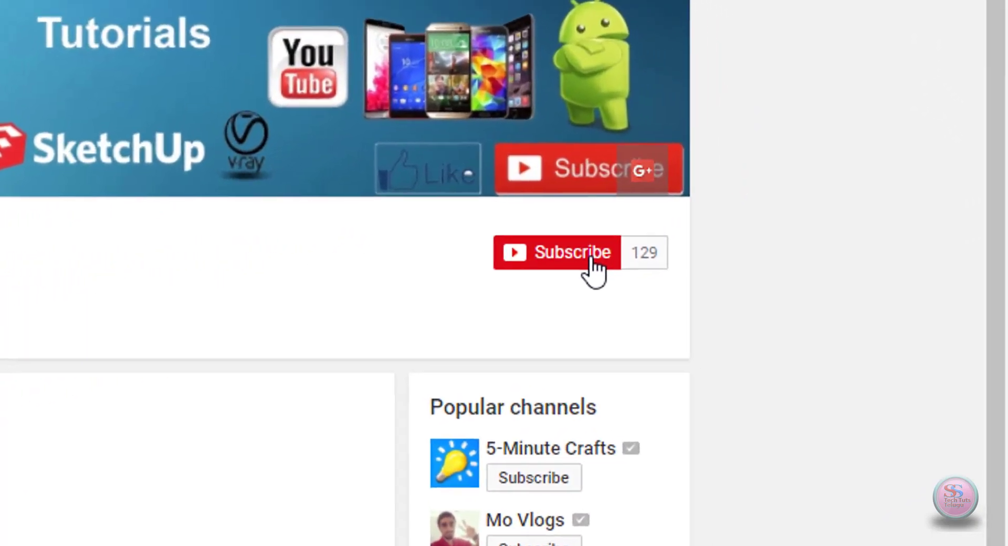
# Subscribe to the SS TechTuts Telugu channel and bring up its notification bell preferences.
pyautogui.click(555, 267)
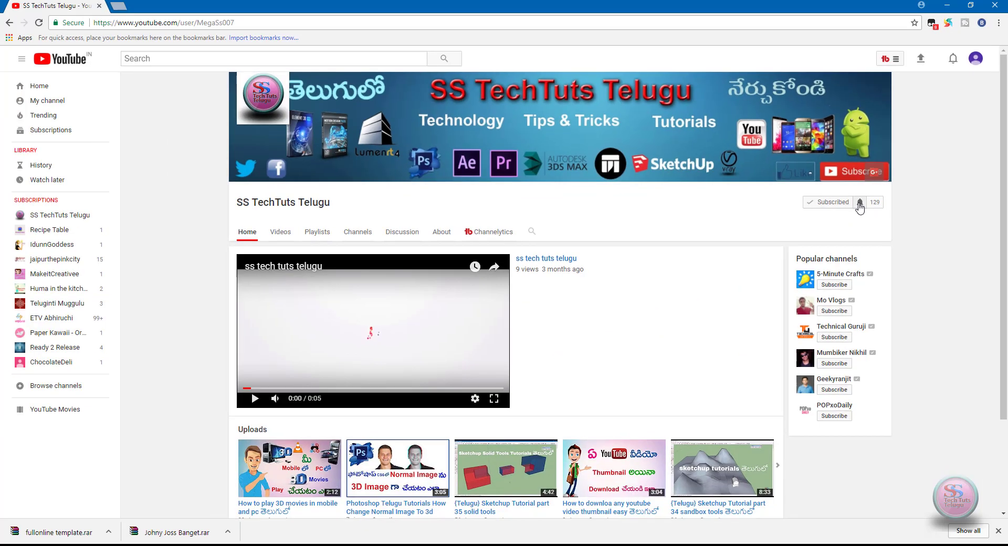
pyautogui.click(859, 203)
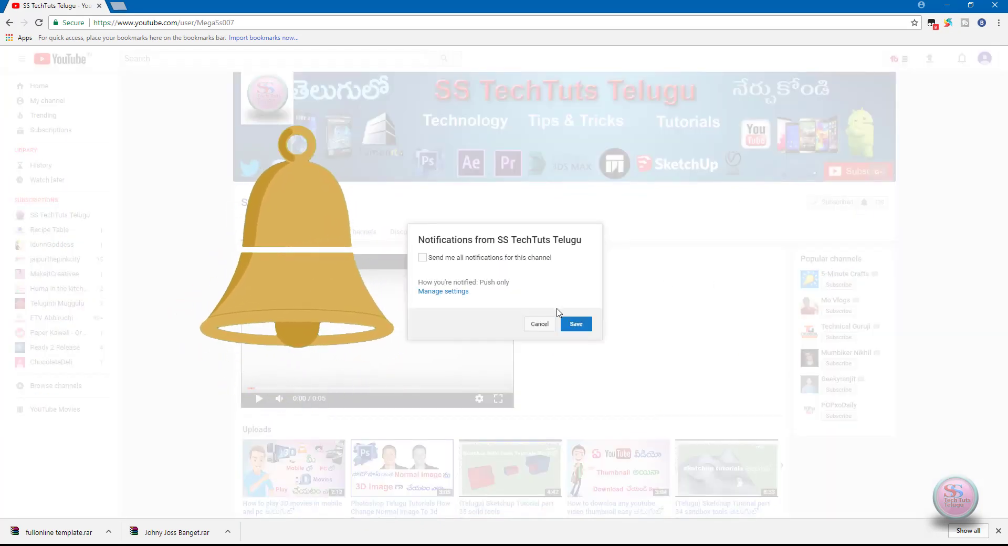
pyautogui.click(427, 257)
pyautogui.click(576, 321)
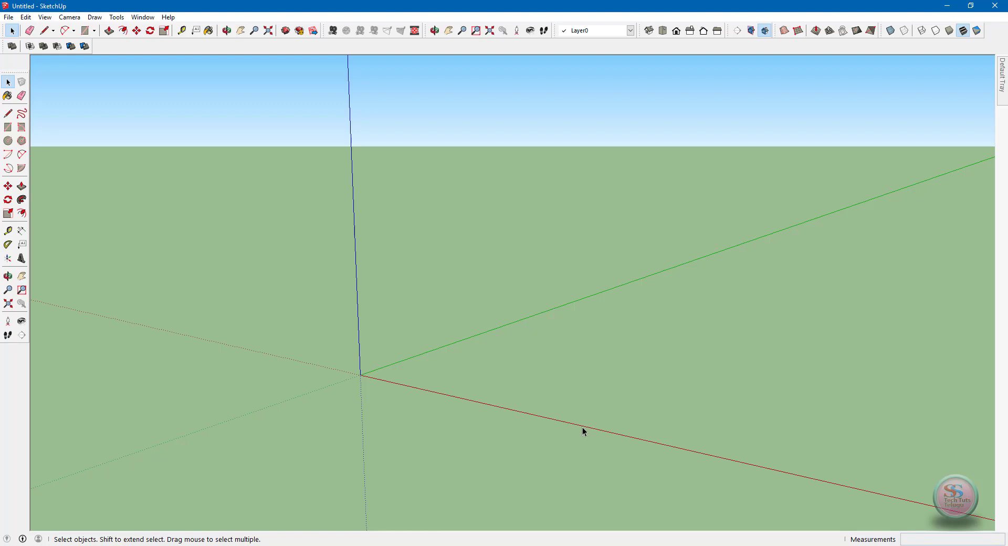
# Open SketchUp's Preferences on the Extensions page.
pyautogui.click(142, 17)
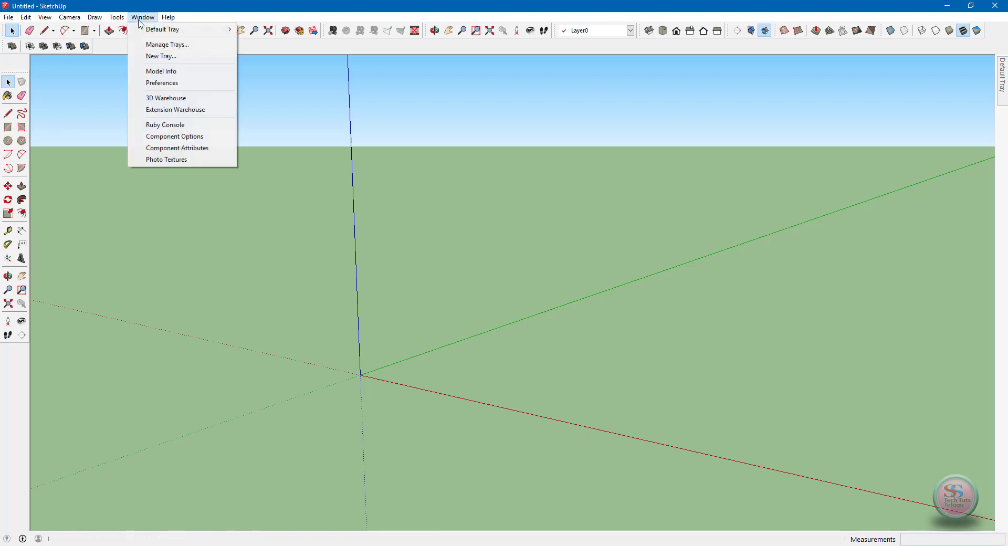
pyautogui.click(168, 83)
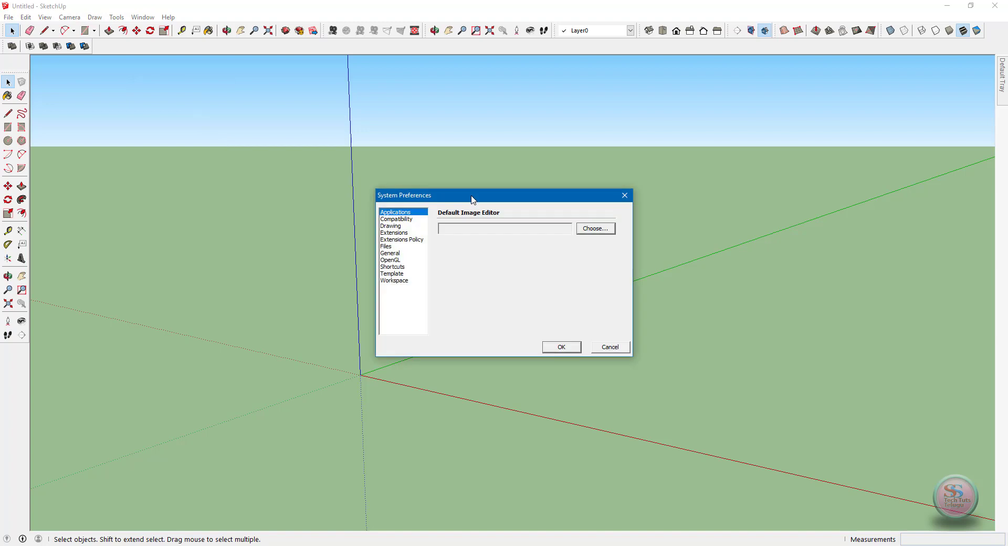
pyautogui.moveTo(473, 199); pyautogui.dragTo(490, 194)
pyautogui.click(422, 230)
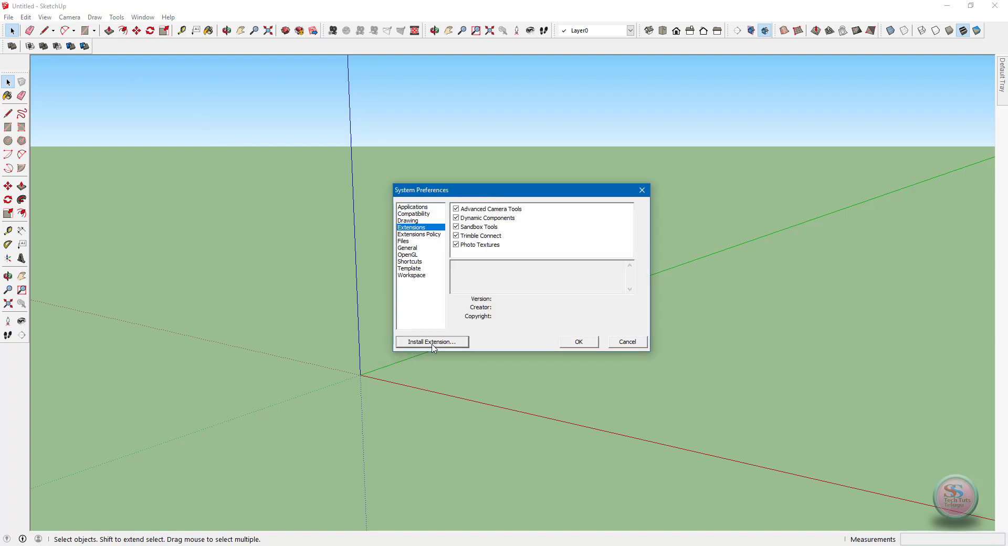
# Install Desktop\plugins\3darcstudio_tree_v1.10.11a.rbz, acknowledge the message, and close Preferences.
pyautogui.click(433, 342)
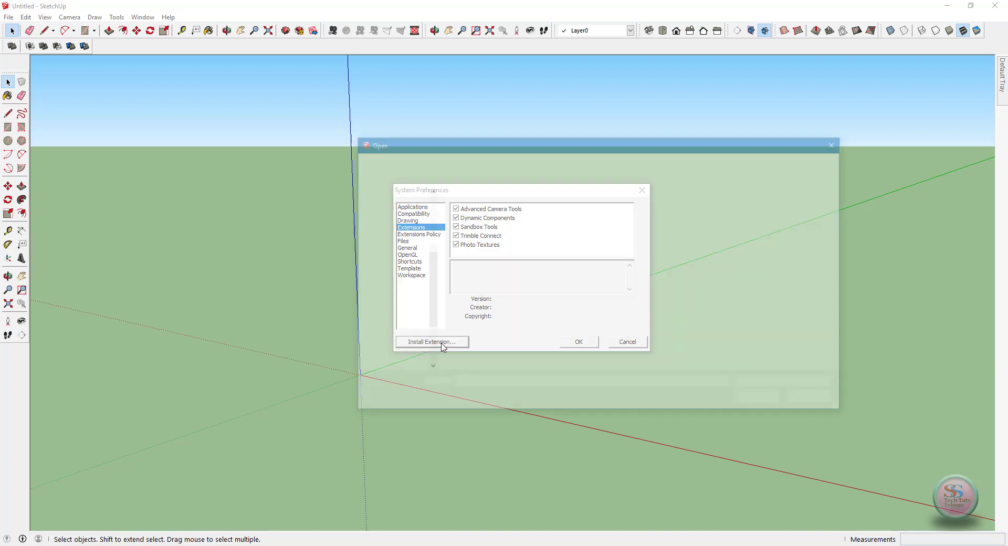
pyautogui.click(389, 207)
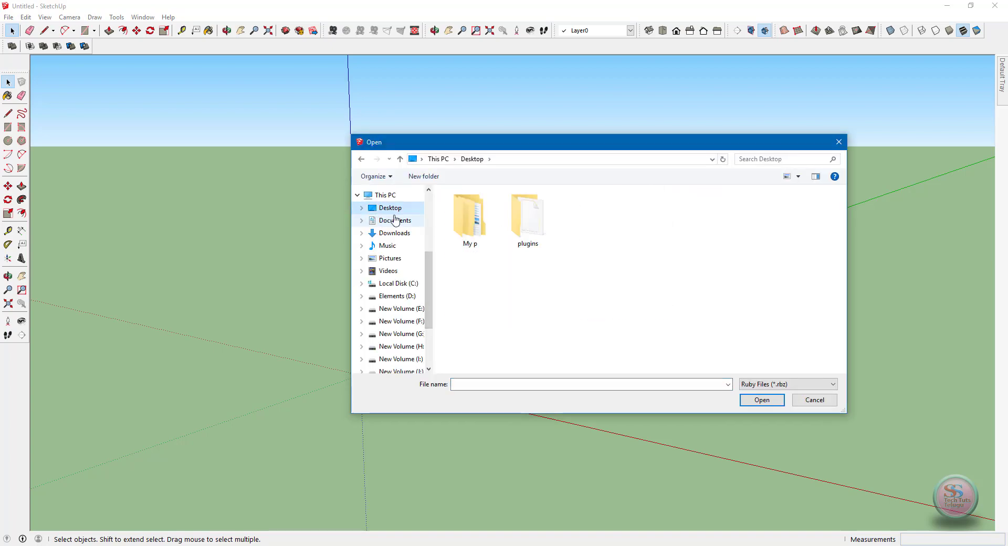
pyautogui.doubleClick(531, 232)
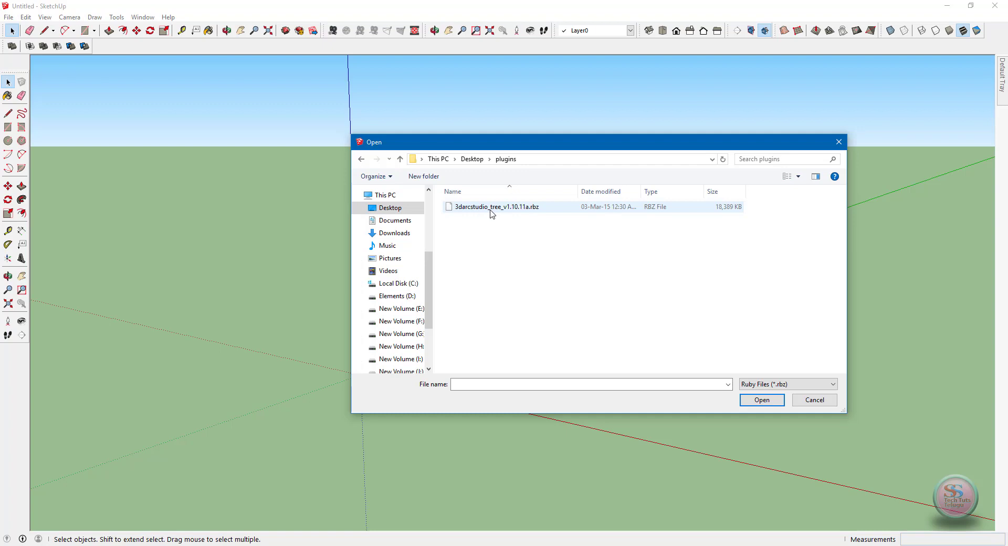
pyautogui.click(498, 208)
pyautogui.click(762, 400)
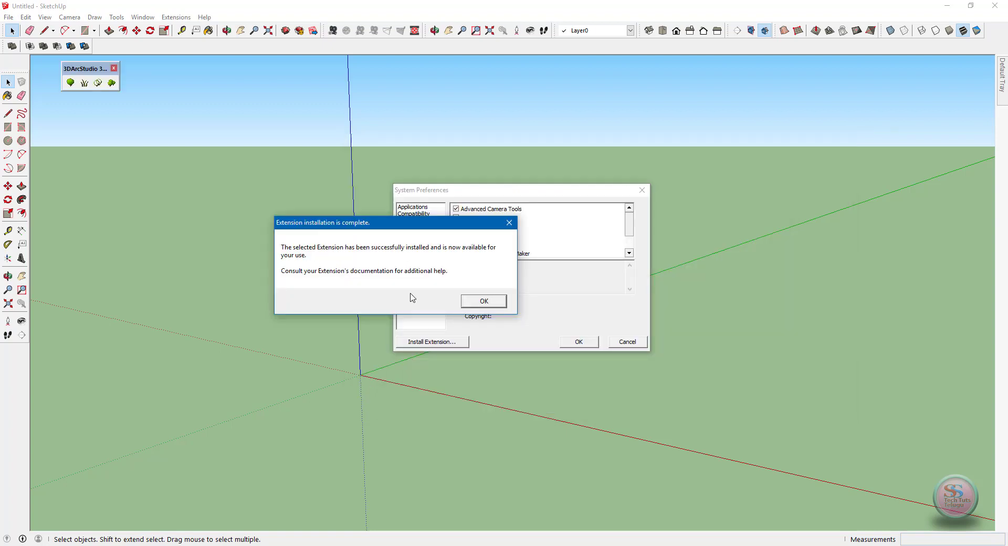
pyautogui.click(466, 304)
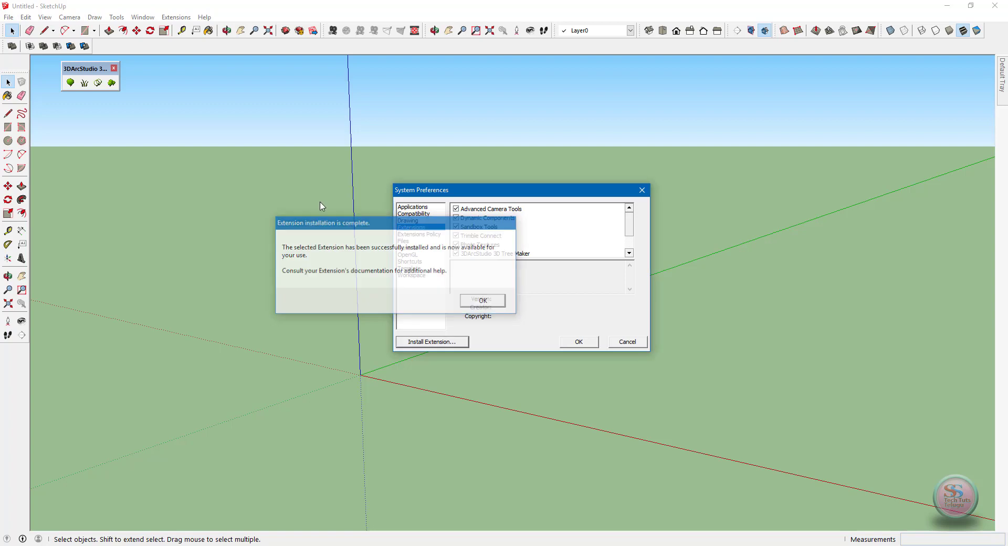
pyautogui.click(585, 341)
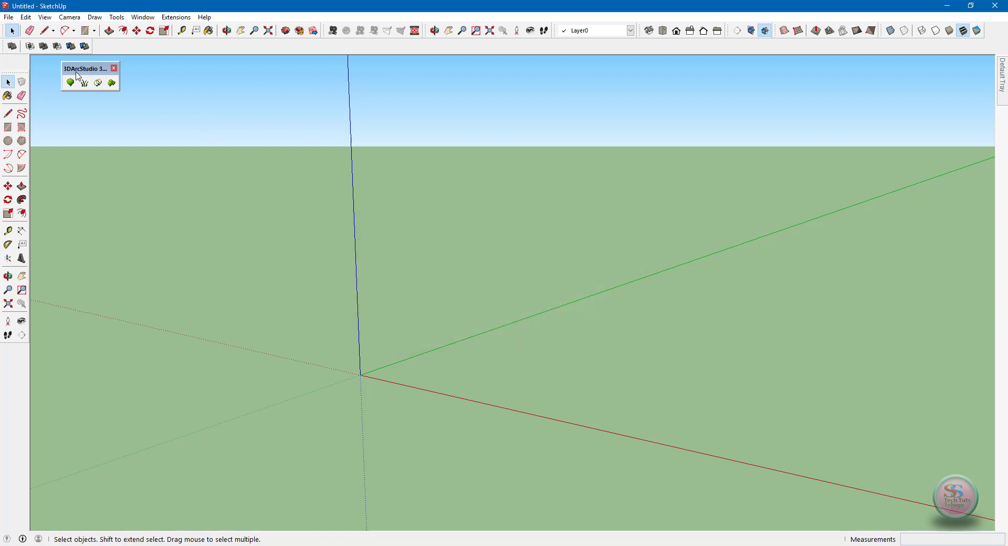
# Drag the floating 3DArcStudio toolbar to the upper right of the viewport.
pyautogui.moveTo(113, 81)
pyautogui.mouseDown()
pyautogui.moveTo(434, 199)
pyautogui.moveTo(497, 121)
pyautogui.mouseUp()
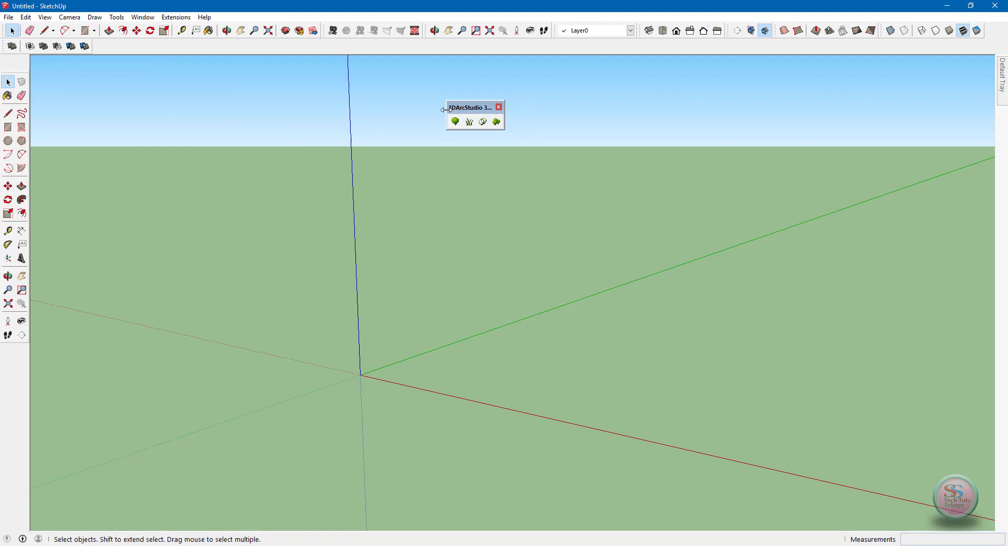
pyautogui.moveTo(422, 113); pyautogui.dragTo(402, 114)
pyautogui.moveTo(466, 108)
pyautogui.mouseDown()
pyautogui.moveTo(107, 50)
pyautogui.moveTo(110, 92)
pyautogui.moveTo(103, 52)
pyautogui.moveTo(891, 108)
pyautogui.mouseUp()
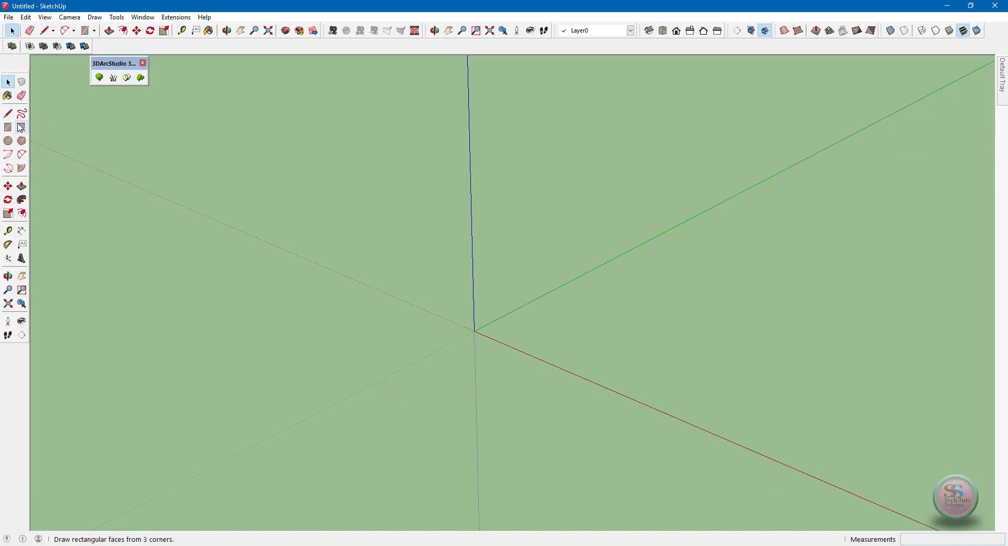
# Draw a rectangle from the origin as the ground face and recentre the view.
pyautogui.click(8, 127)
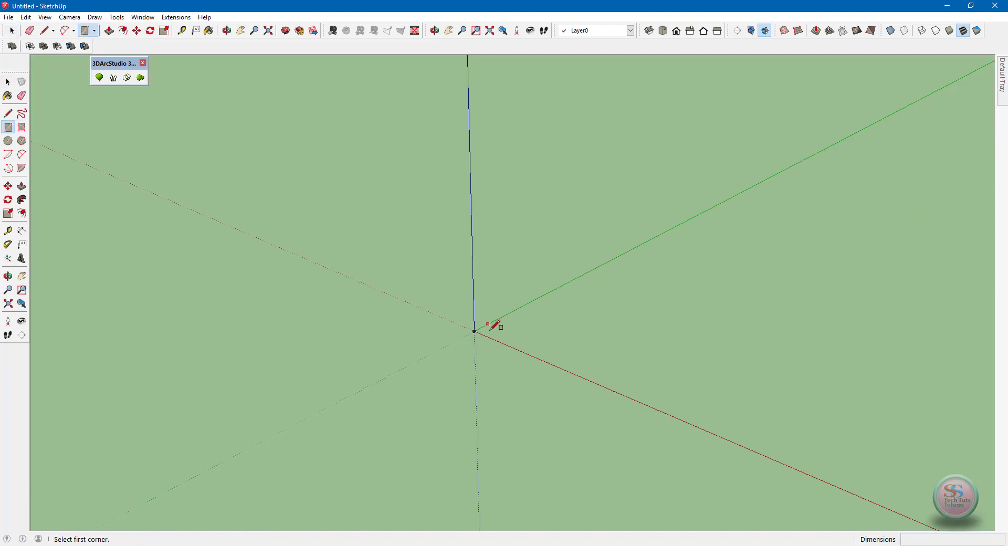
pyautogui.click(474, 331)
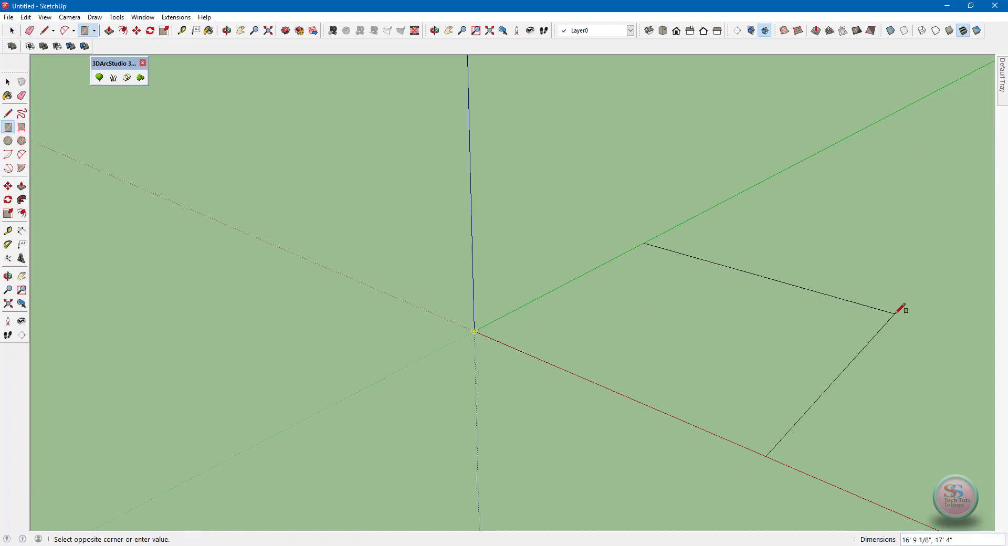
pyautogui.click(894, 314)
pyautogui.press('h')
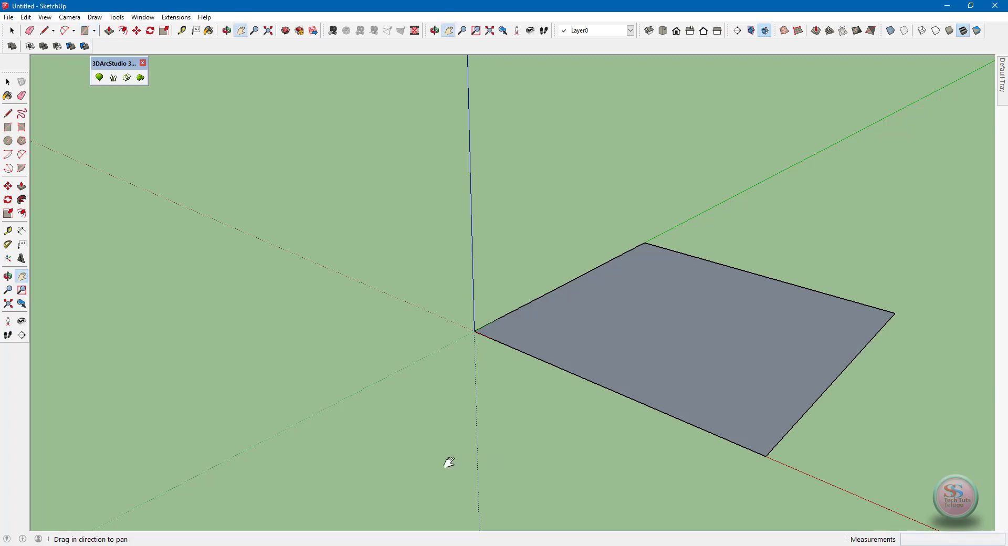
pyautogui.moveTo(446, 461); pyautogui.dragTo(281, 432)
# Orbit to a new angle, select the ground face, and shift the 3DArcStudio toolbar.
pyautogui.press('o')
pyautogui.moveTo(461, 332); pyautogui.dragTo(396, 399)
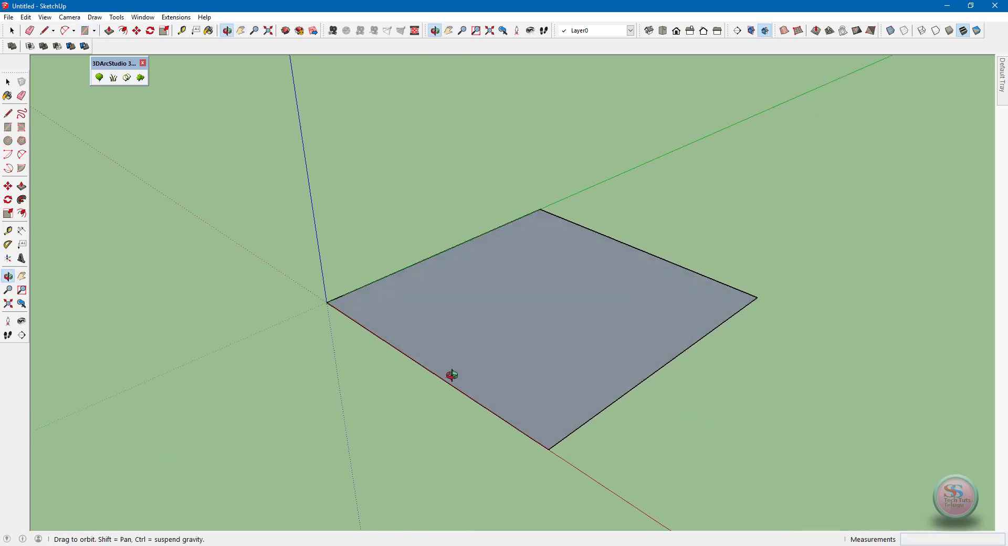
pyautogui.press('space')
pyautogui.click(520, 475)
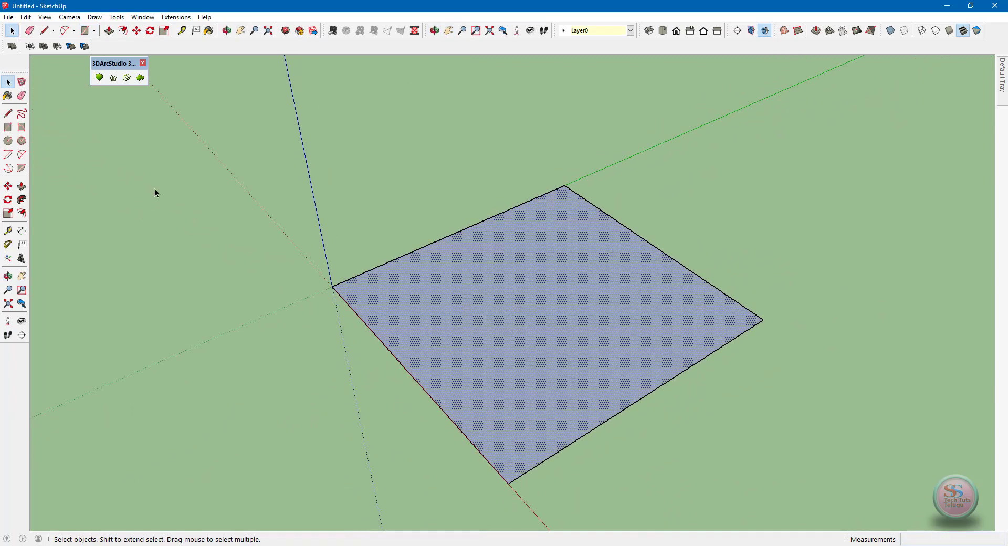
pyautogui.moveTo(111, 64); pyautogui.dragTo(99, 95)
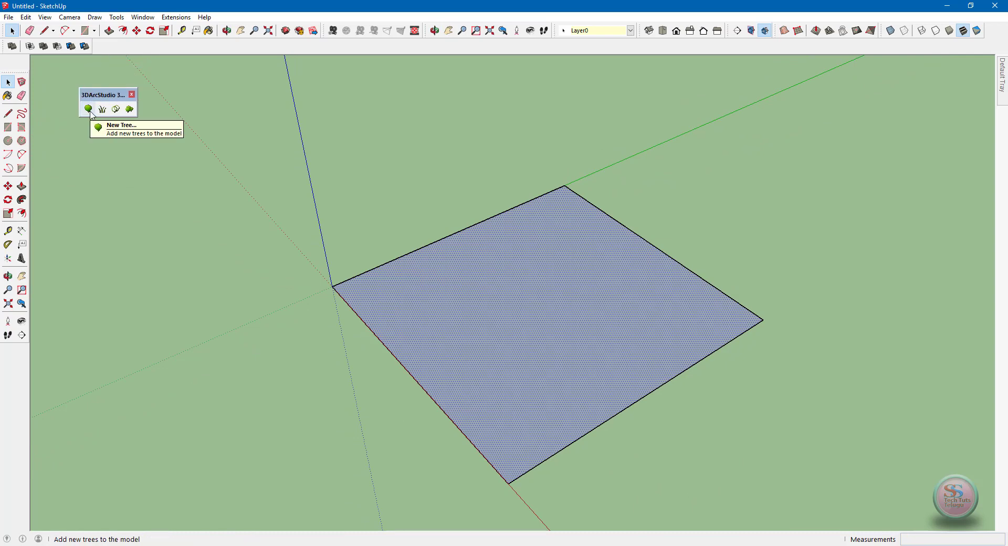
# Start a new 3DArcStudio tree, move its dialog aside, and pick tree04:Fig Tree.
pyautogui.click(91, 112)
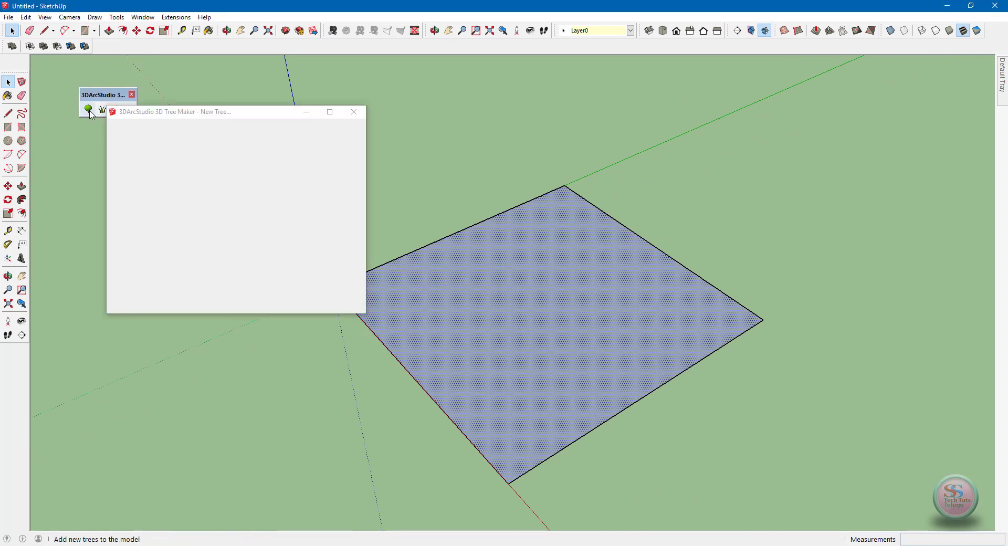
pyautogui.moveTo(168, 115)
pyautogui.mouseDown()
pyautogui.moveTo(321, 114)
pyautogui.moveTo(781, 77)
pyautogui.mouseUp()
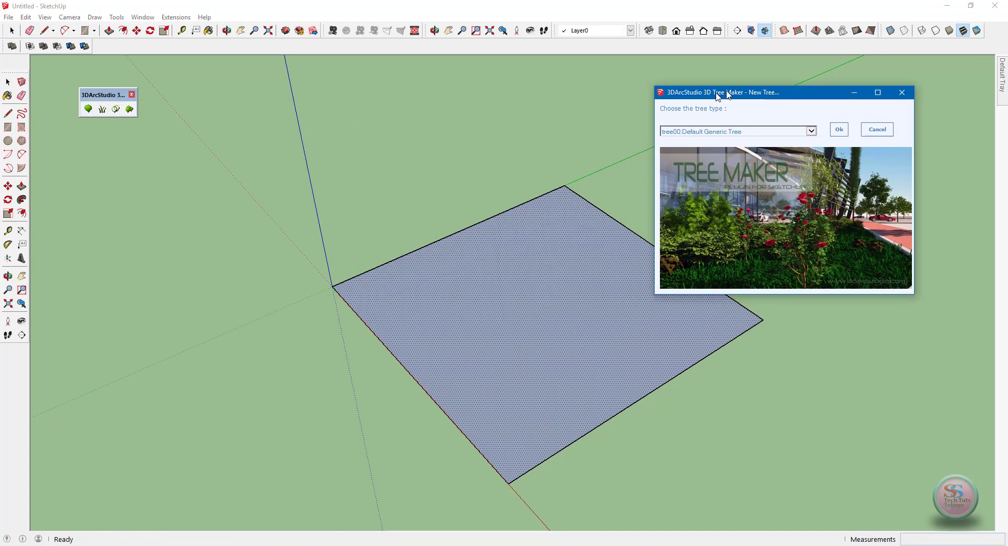
pyautogui.click(873, 114)
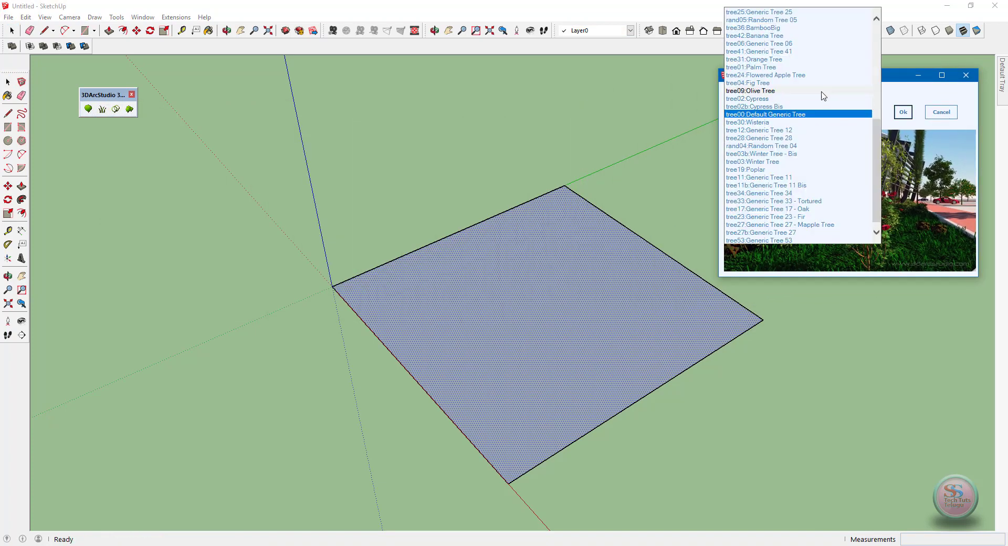
pyautogui.click(767, 84)
# Arrow through the tree types, previewing Olive, Cypress, Poplar and others, toward tree42:Banana Tree.
pyautogui.press('Down')
pyautogui.press('Down')
pyautogui.press('Down')
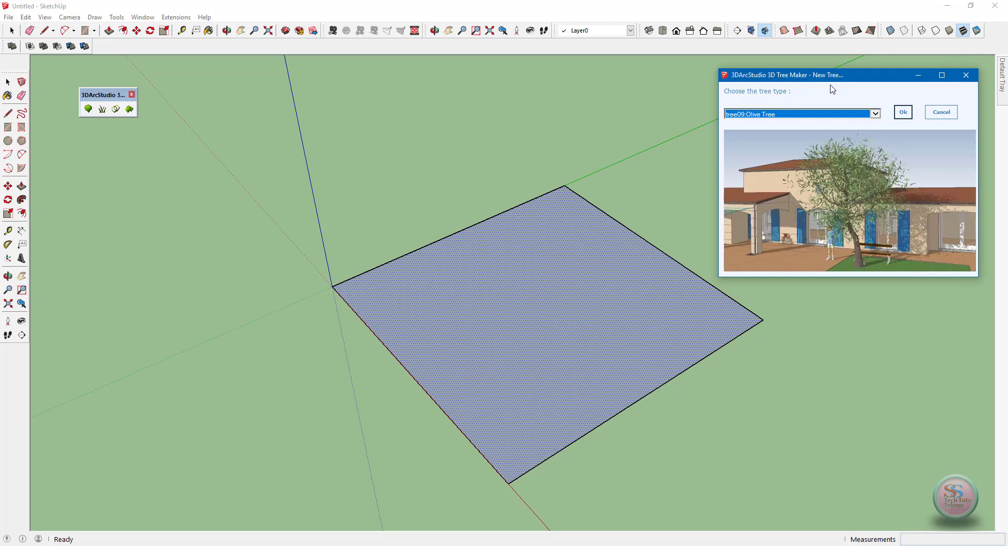
pyautogui.press('Up')
pyautogui.press('Up')
pyautogui.press('Up')
pyautogui.press('Down')
pyautogui.press('Down')
pyautogui.press('Down')
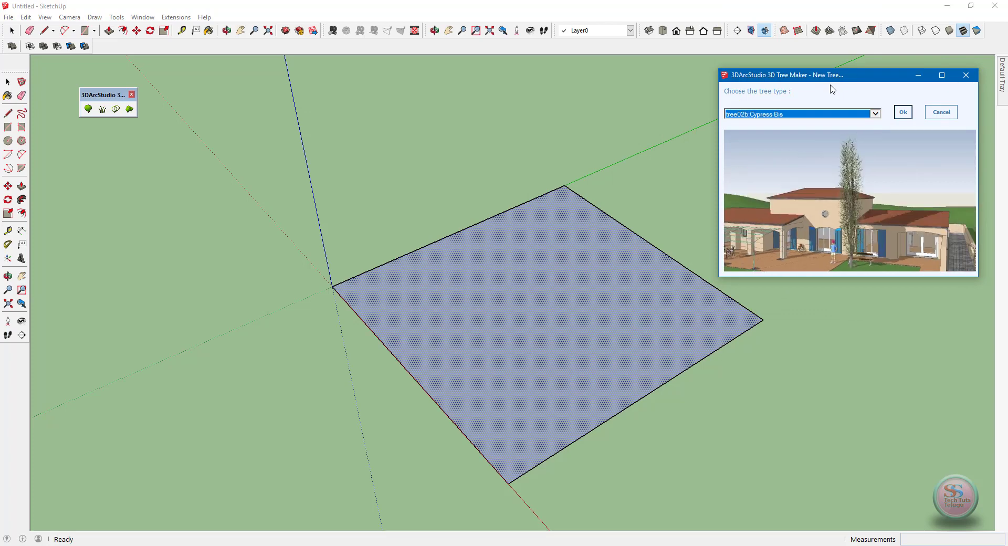
pyautogui.press('Down')
pyautogui.press('Down')
pyautogui.press('Down')
pyautogui.press('Down')
pyautogui.press('Down')
pyautogui.press('Down')
pyautogui.press('Down')
pyautogui.press('Down')
pyautogui.press('Down')
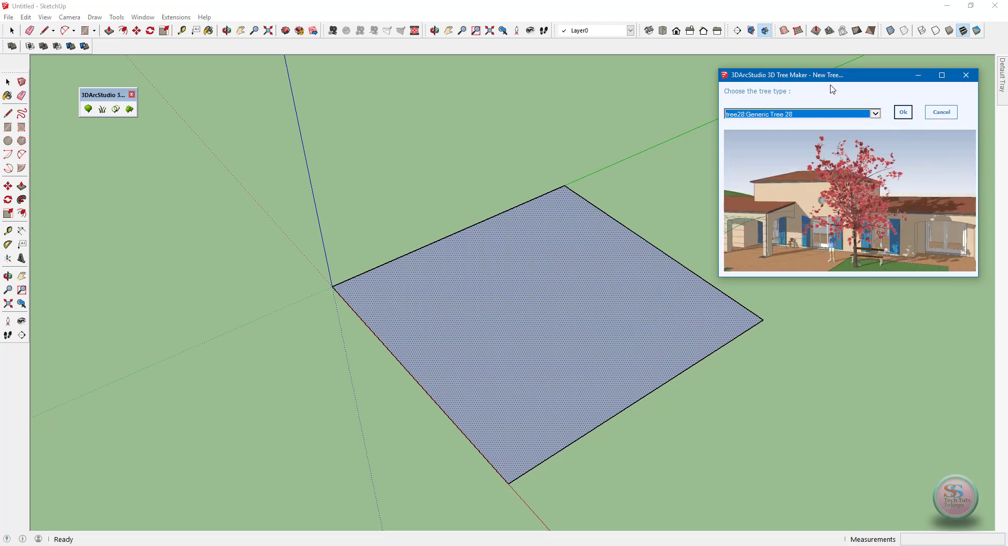
pyautogui.press('Down')
pyautogui.press('Down')
pyautogui.press('Down')
pyautogui.press('Down')
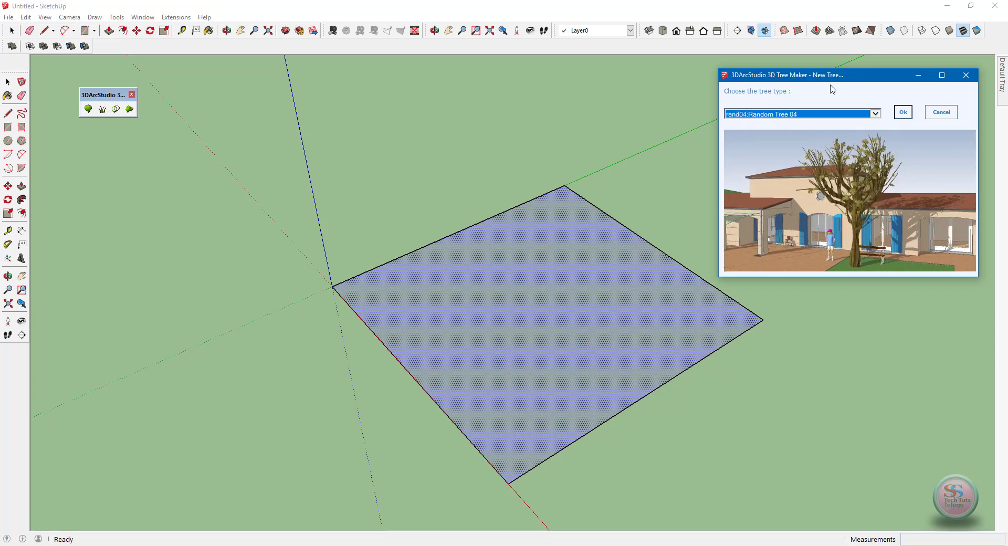
pyautogui.press('Down')
pyautogui.press('Down')
pyautogui.press('Down')
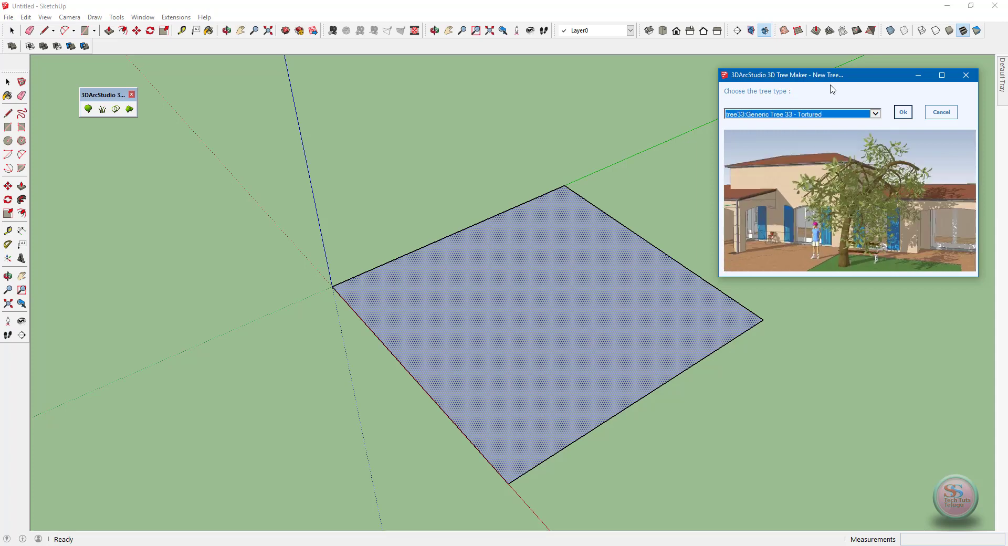
pyautogui.press('Down')
pyautogui.press('Down')
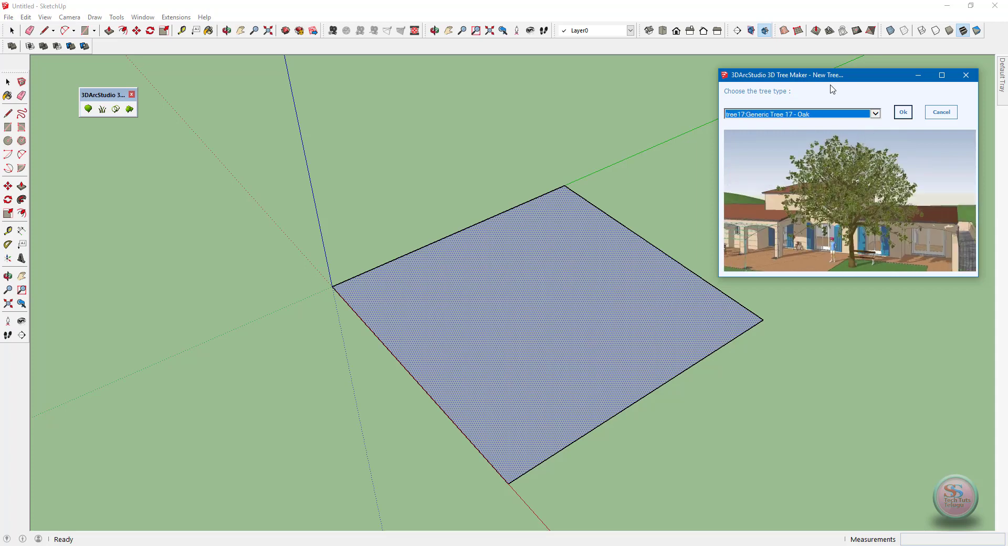
pyautogui.press('Down')
pyautogui.press('Down')
pyautogui.press('Down')
pyautogui.press('Down')
pyautogui.press('Down')
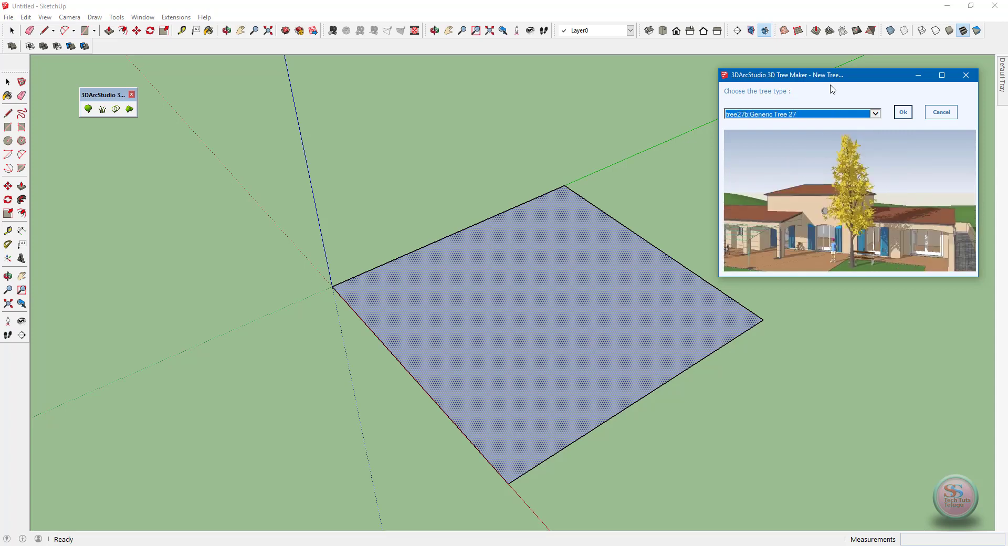
pyautogui.press('Down')
pyautogui.press('Down')
pyautogui.press('Down')
pyautogui.press('Down')
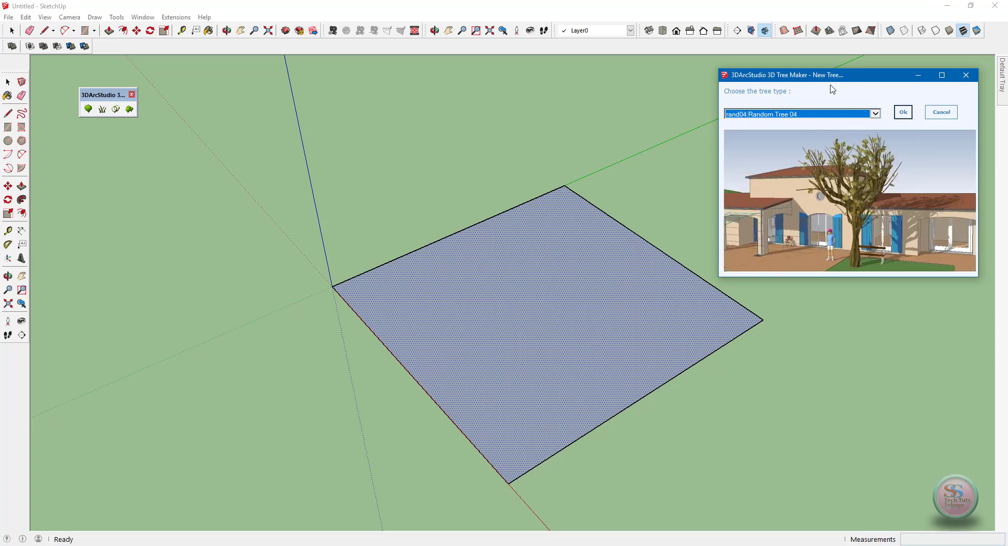
pyautogui.press('Down')
pyautogui.press('Down')
pyautogui.press('Down')
pyautogui.press('Down')
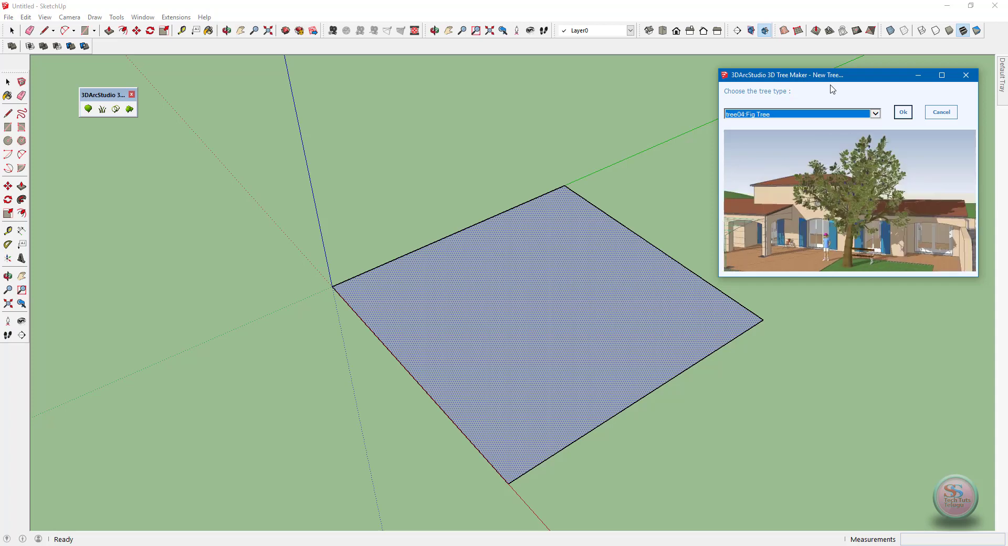
pyautogui.press('Down')
pyautogui.press('Down')
pyautogui.press('Down')
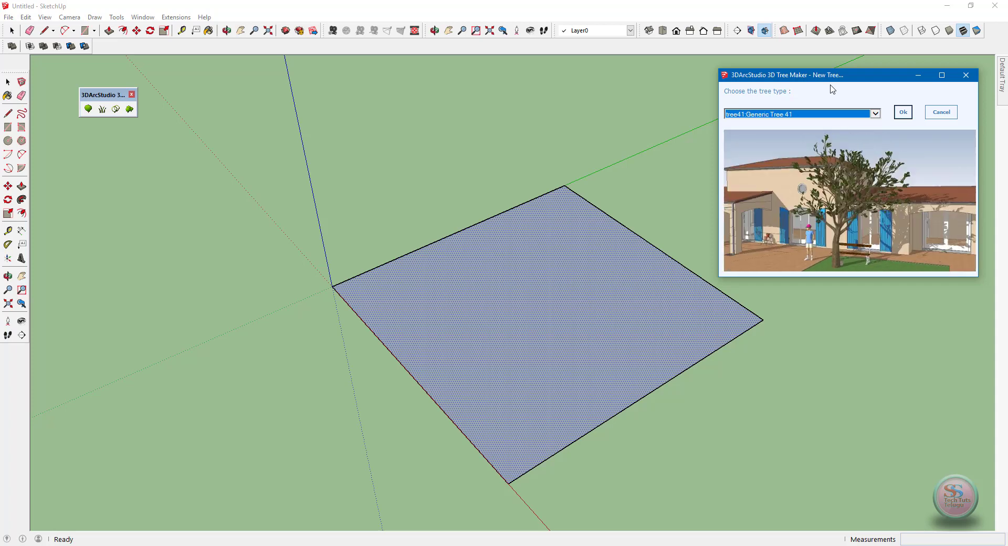
pyautogui.press('Down')
pyautogui.press('Down')
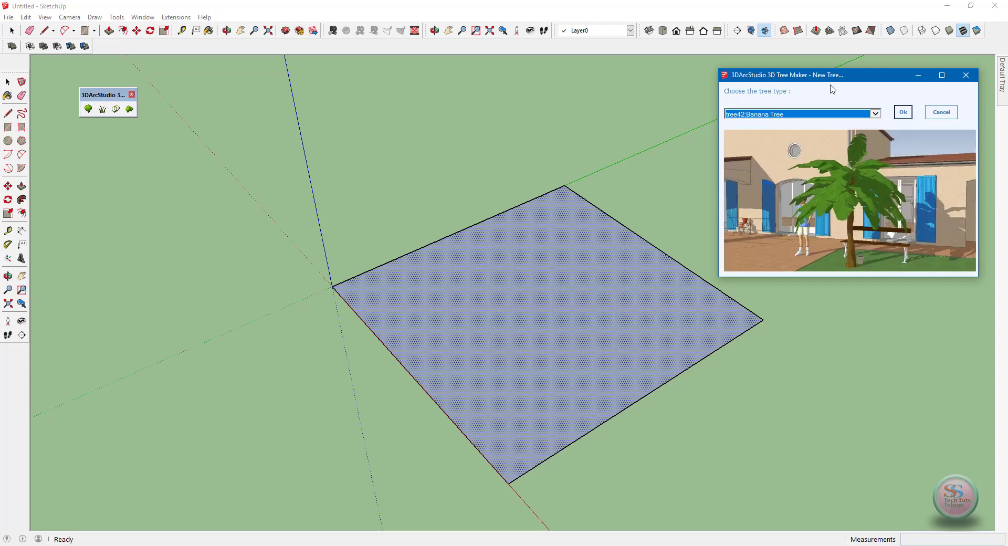
# Confirm Banana Tree, place it on the ground face, then zoom out and orbit for a side view.
pyautogui.click(902, 114)
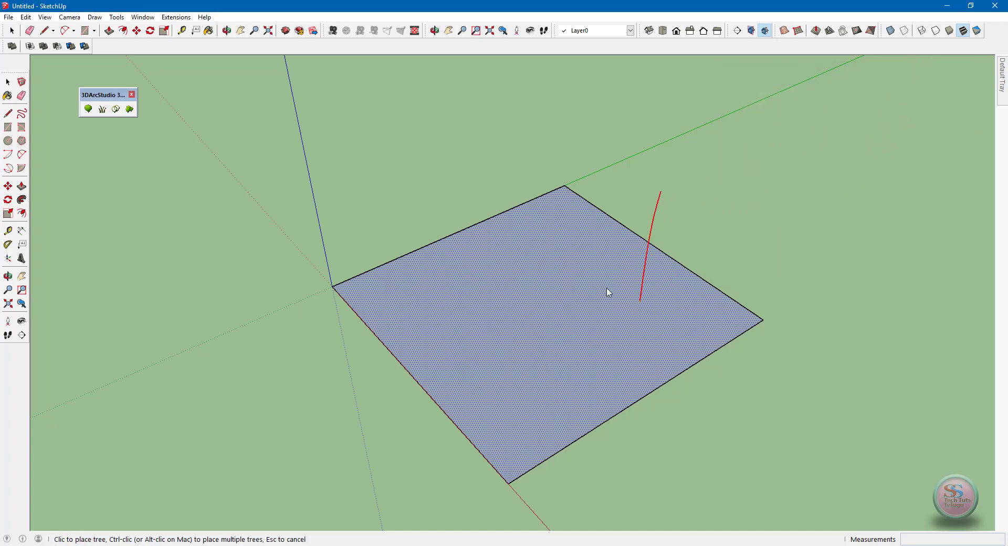
pyautogui.click(538, 321)
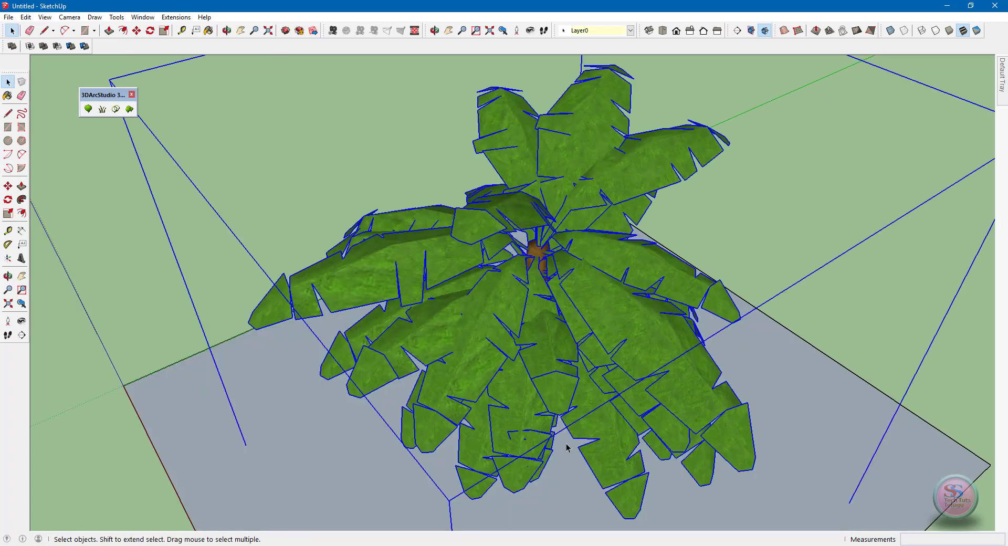
pyautogui.scroll(-3, 559, 427)
pyautogui.scroll(-2, 559, 427)
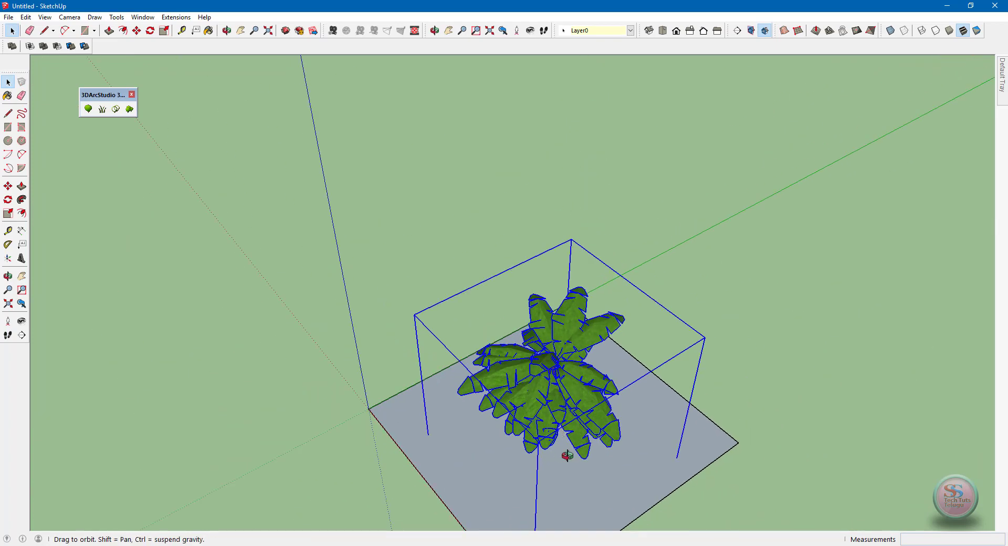
pyautogui.moveTo(558, 427)
pyautogui.mouseDown(button='middle')
pyautogui.moveTo(374, 277)
pyautogui.moveTo(373, 295)
pyautogui.moveTo(574, 378)
pyautogui.moveTo(656, 368)
pyautogui.moveTo(699, 395)
pyautogui.moveTo(443, 462)
pyautogui.mouseUp(button='middle')
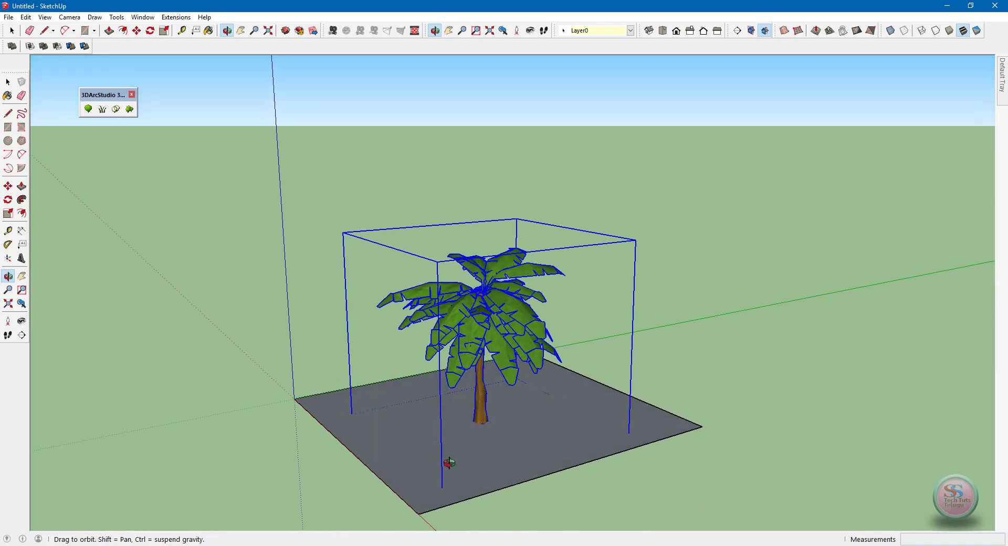
pyautogui.click(93, 109)
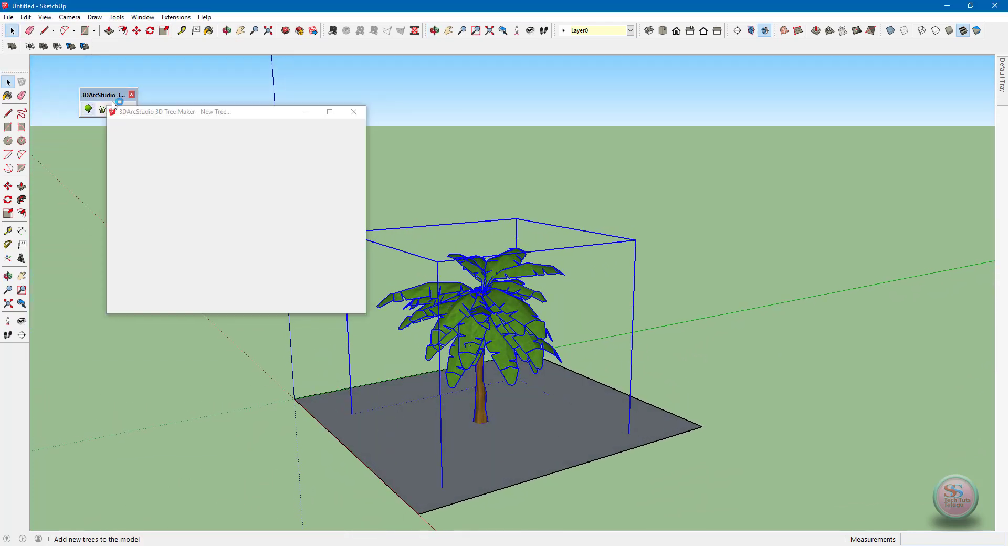
pyautogui.moveTo(190, 109)
pyautogui.mouseDown()
pyautogui.moveTo(679, 152)
pyautogui.moveTo(697, 123)
pyautogui.mouseUp()
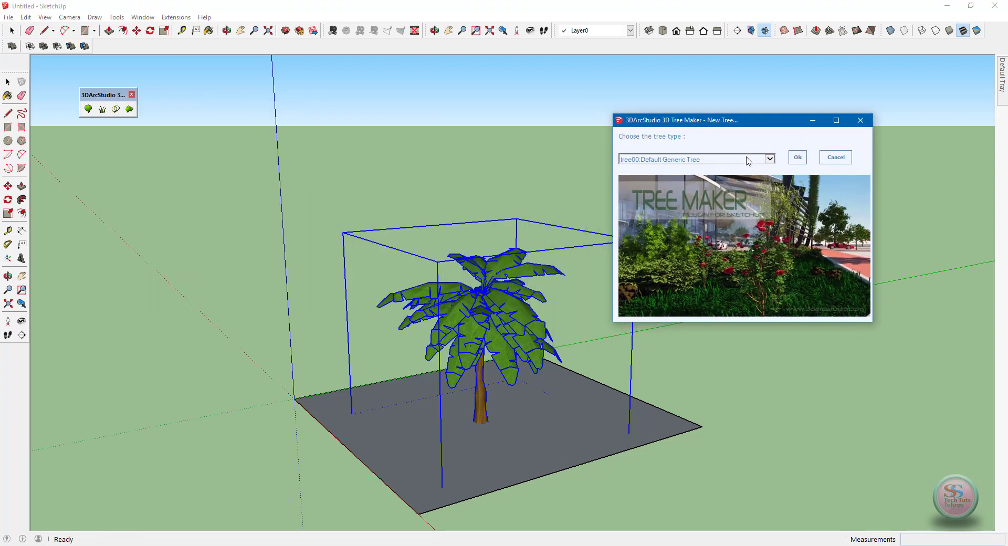
pyautogui.click(770, 159)
pyautogui.scroll(3, 771, 160)
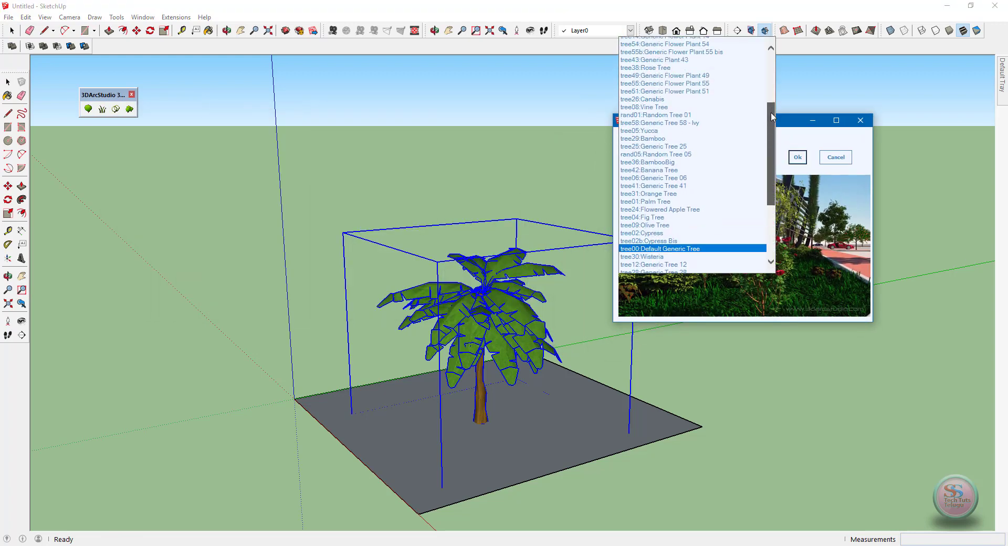
pyautogui.scroll(2, 771, 160)
pyautogui.scroll(-6, 771, 182)
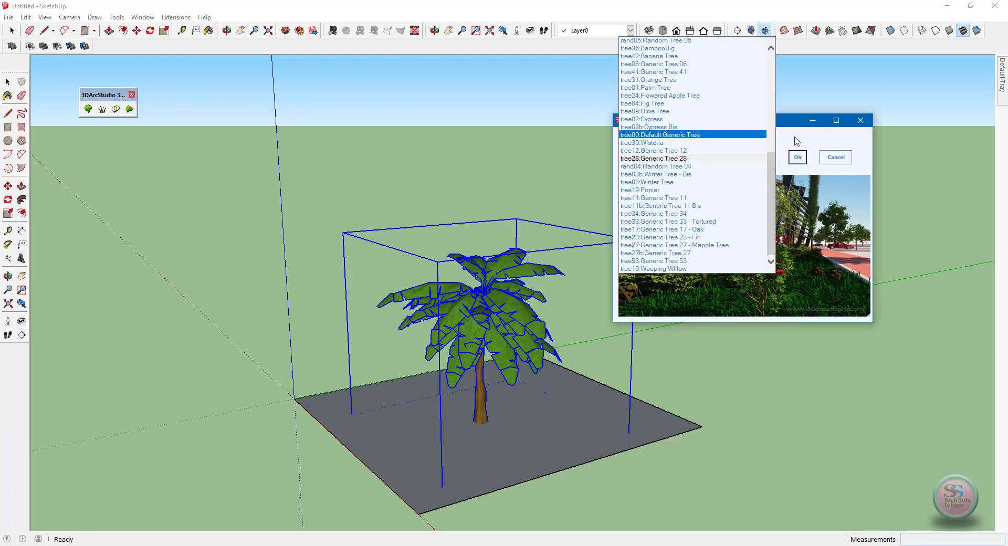
pyautogui.click(793, 108)
pyautogui.click(859, 121)
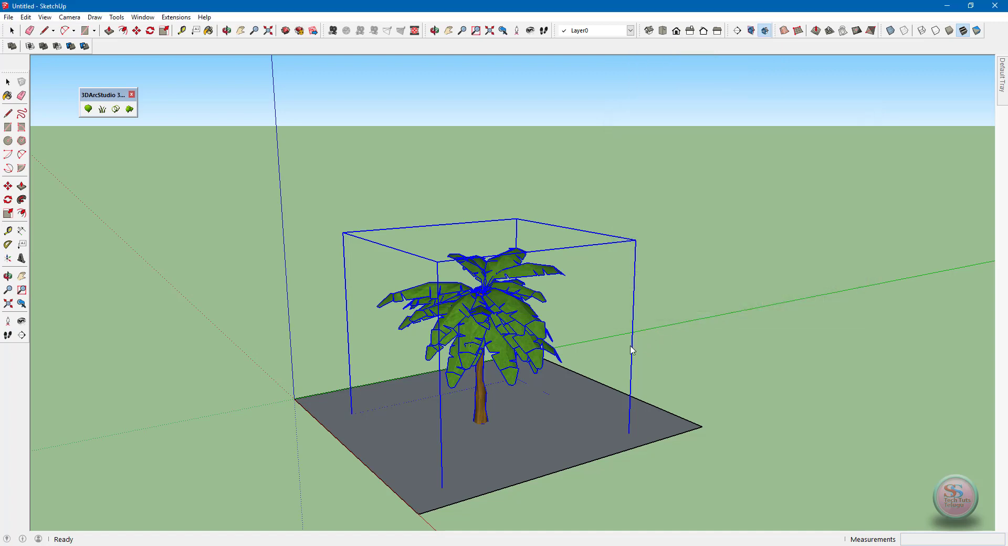
pyautogui.scroll(2, 176, 277)
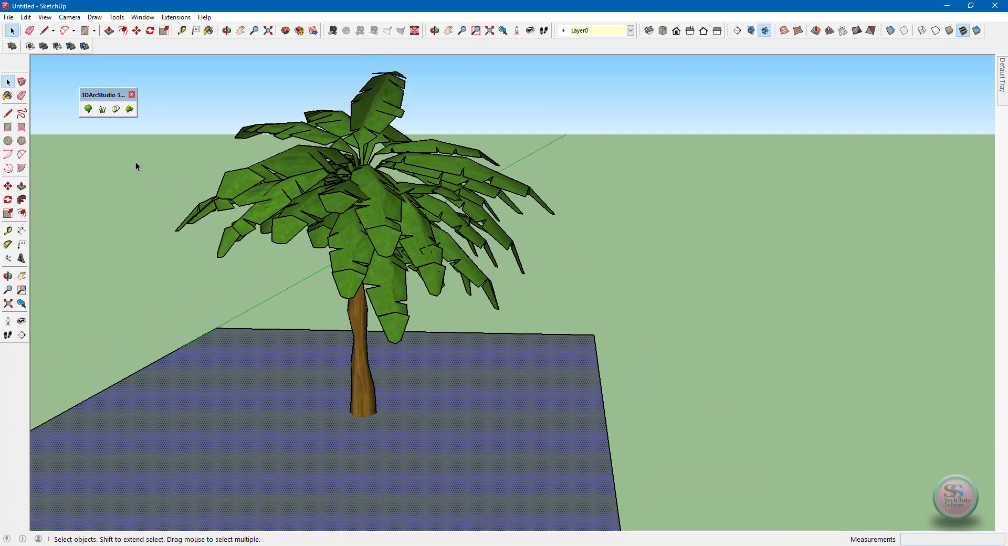
# Open Make Grass, move its dialog right, and choose Generic Grass 01.
pyautogui.click(102, 109)
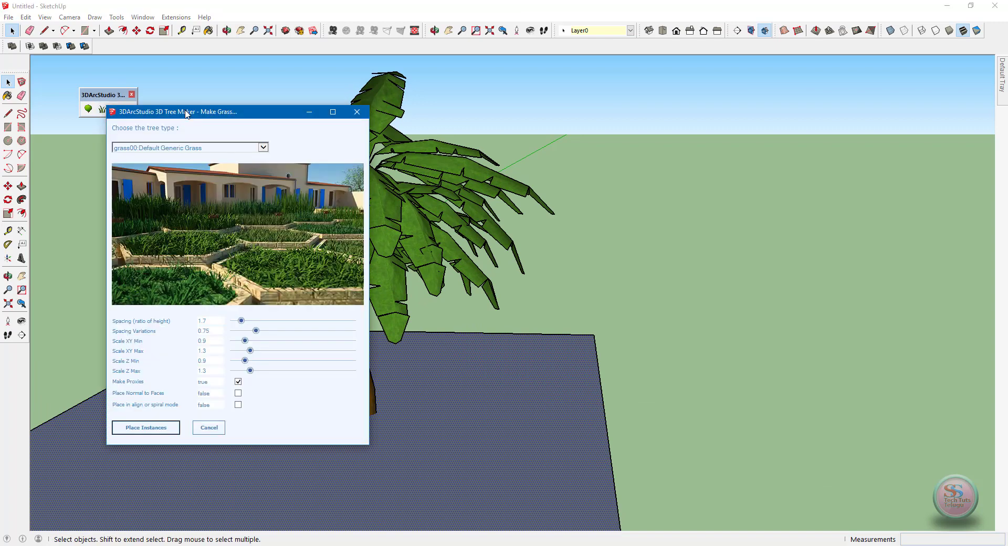
pyautogui.moveTo(187, 113)
pyautogui.mouseDown()
pyautogui.moveTo(699, 132)
pyautogui.moveTo(767, 89)
pyautogui.mouseUp()
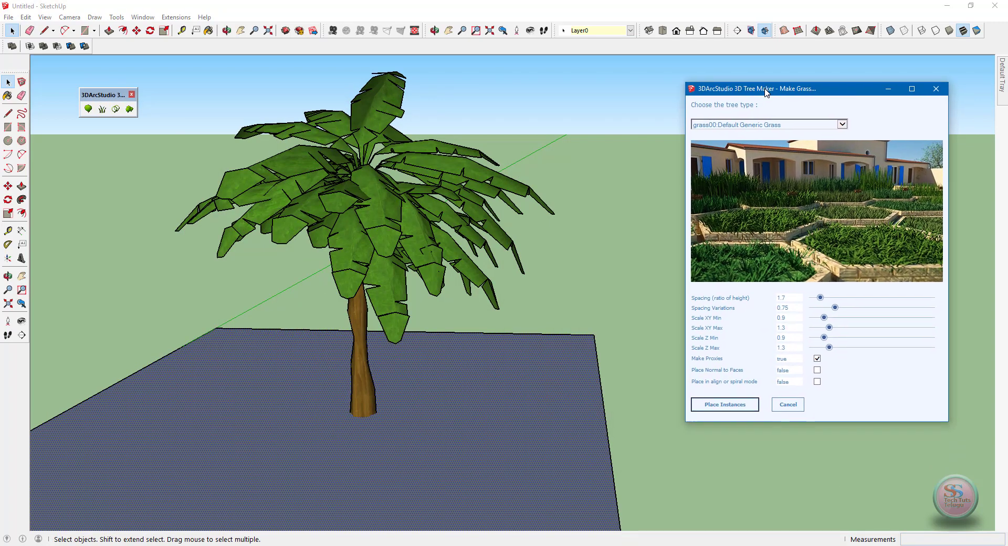
pyautogui.click(842, 123)
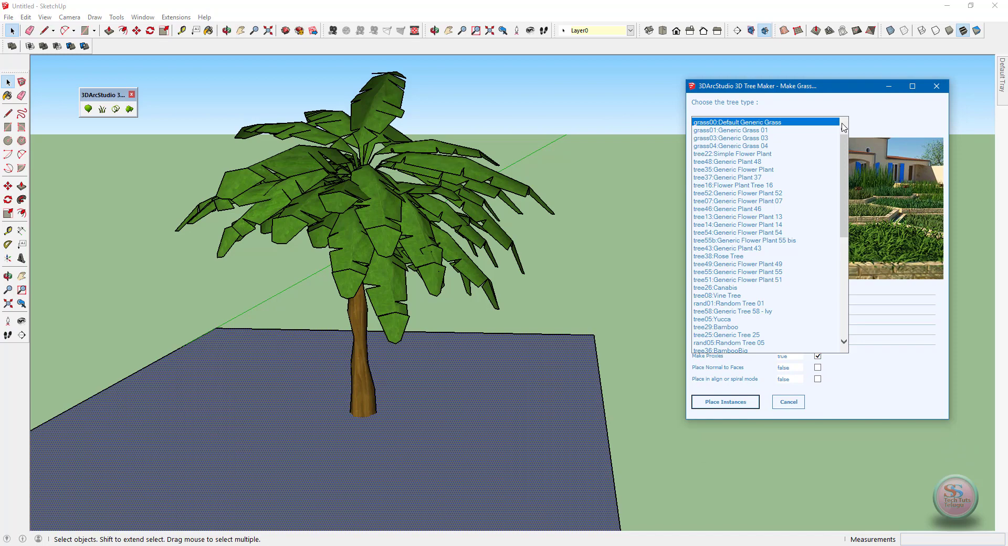
pyautogui.press('Down')
pyautogui.click(800, 130)
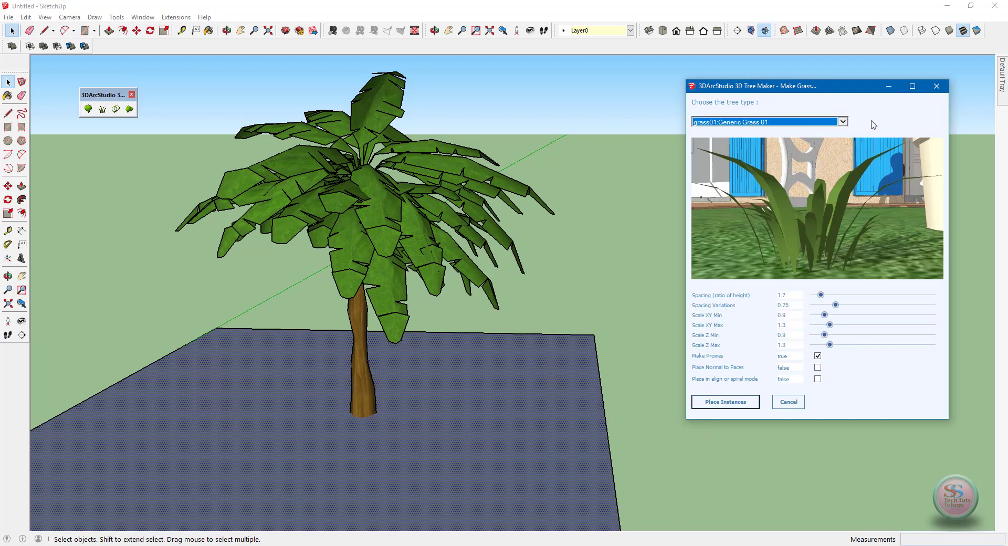
# Step through the plant types, previewing Generic Plant 46 and 48, to grass03:Generic Grass 03.
pyautogui.press('Down')
pyautogui.press('Down')
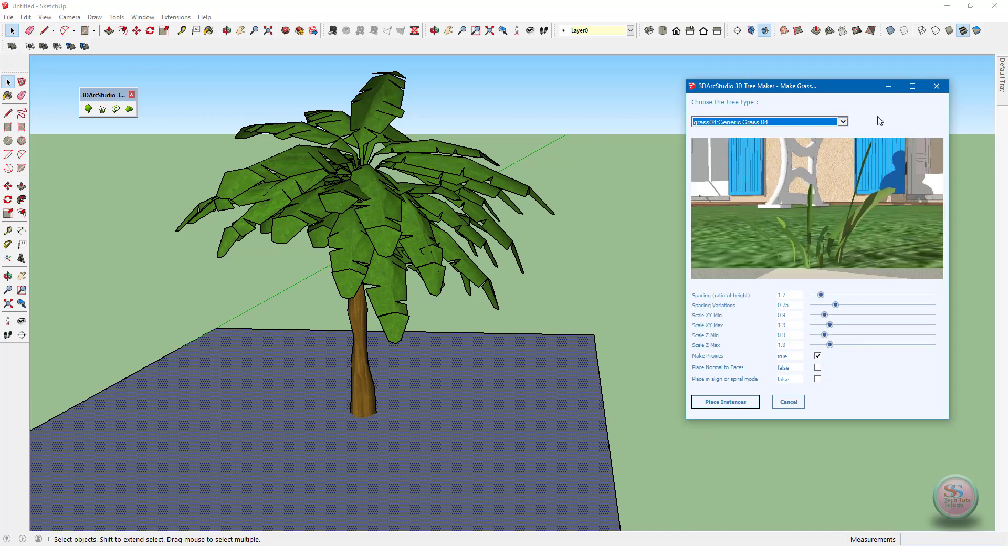
pyautogui.press('Down')
pyautogui.press('Down')
pyautogui.press('Down')
pyautogui.press('Down')
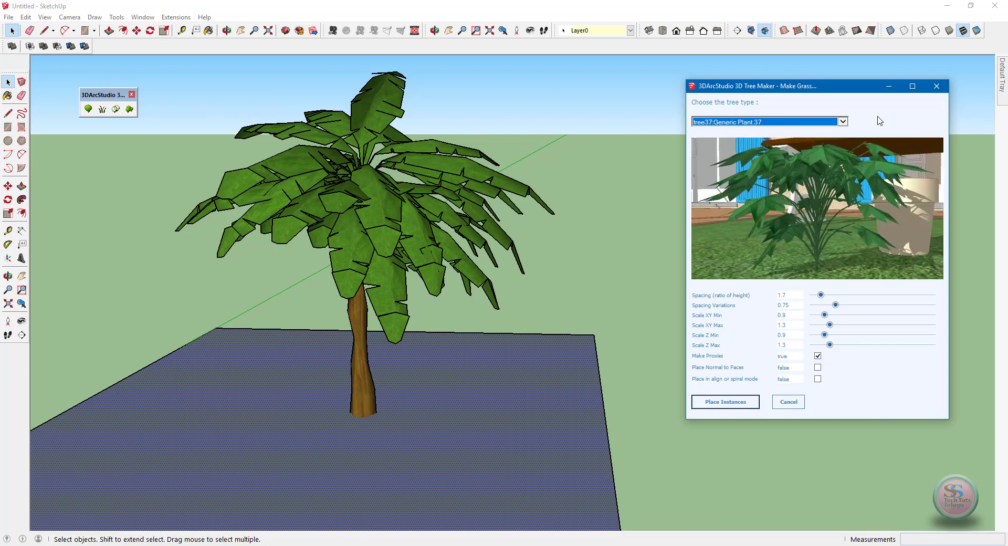
pyautogui.press('Down')
pyautogui.press('Down')
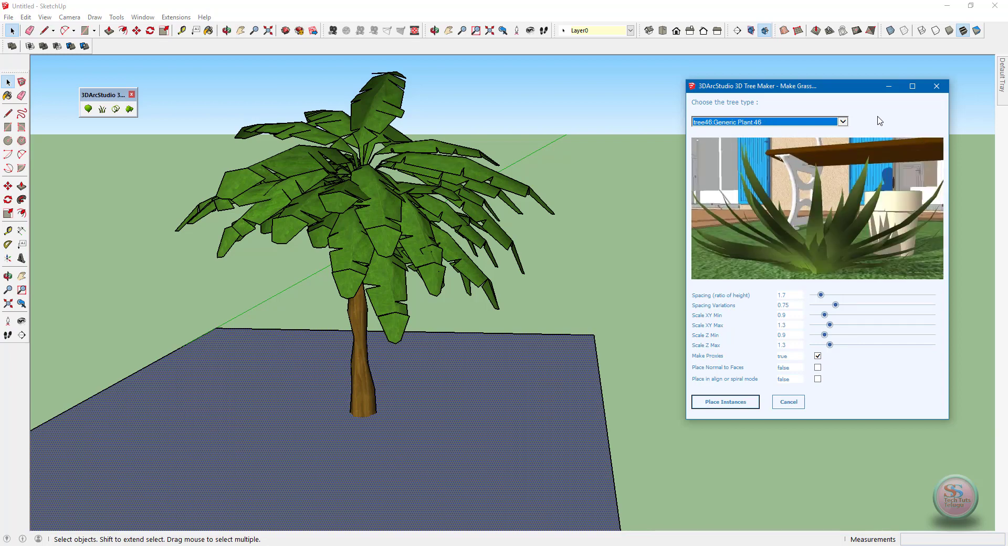
pyautogui.press('Down')
pyautogui.press('Down')
pyautogui.press('Down')
pyautogui.press('Down')
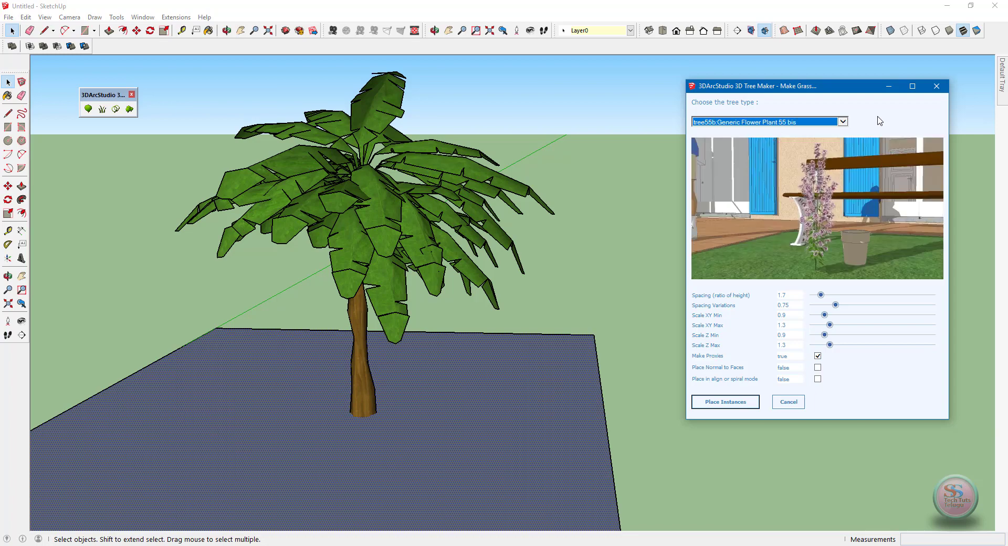
pyautogui.press('Up')
pyautogui.press('Up')
pyautogui.press('Up')
pyautogui.press('Up')
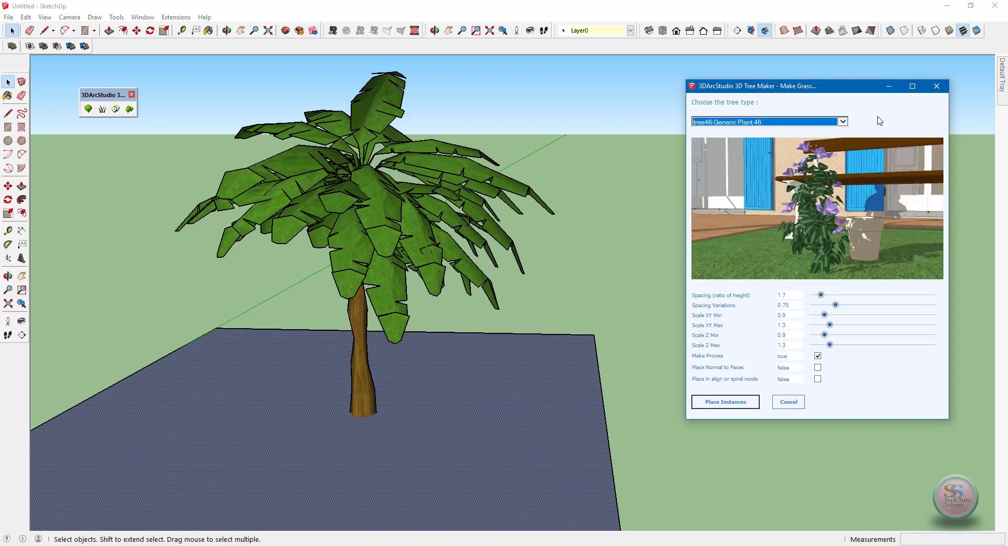
pyautogui.press('Down')
pyautogui.press('Down')
pyautogui.press('Down')
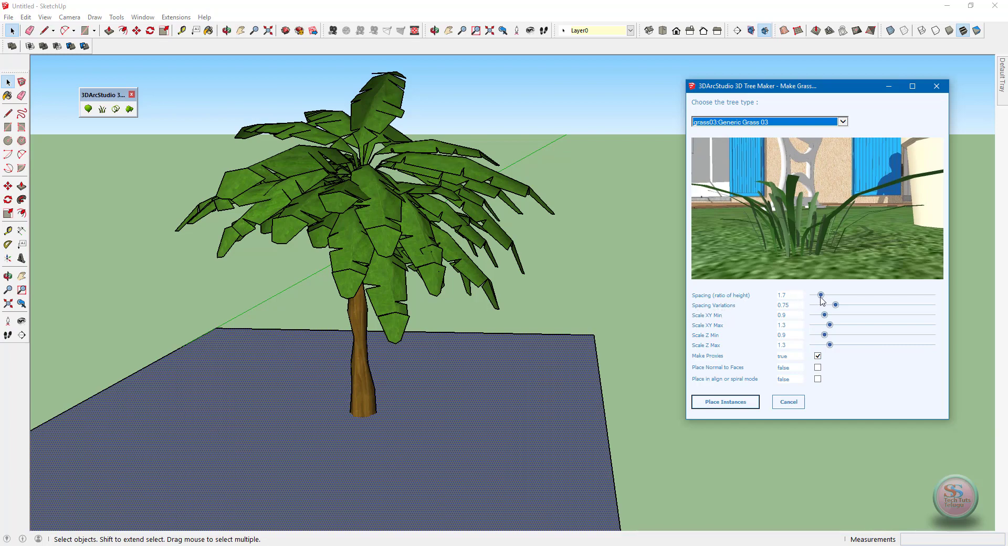
# Set grass spacing to 1.9, scatter Generic Grass 03 over the ground face, and pan.
pyautogui.moveTo(820, 295); pyautogui.dragTo(822, 299)
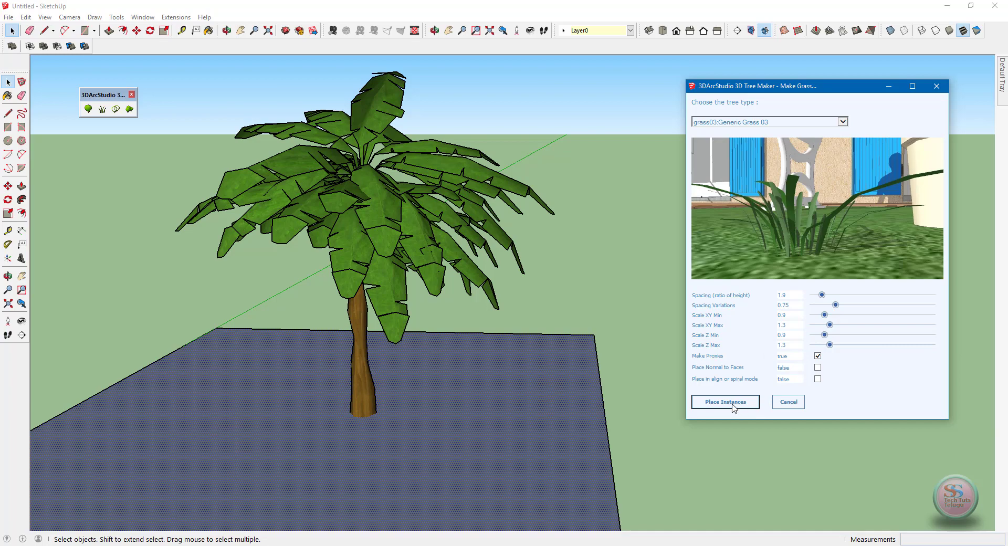
pyautogui.click(734, 407)
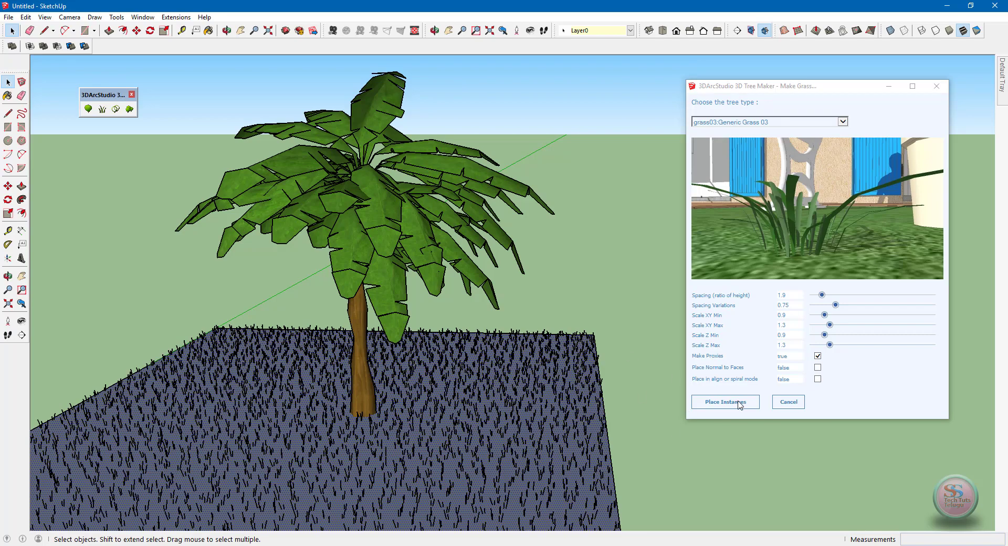
pyautogui.press('h')
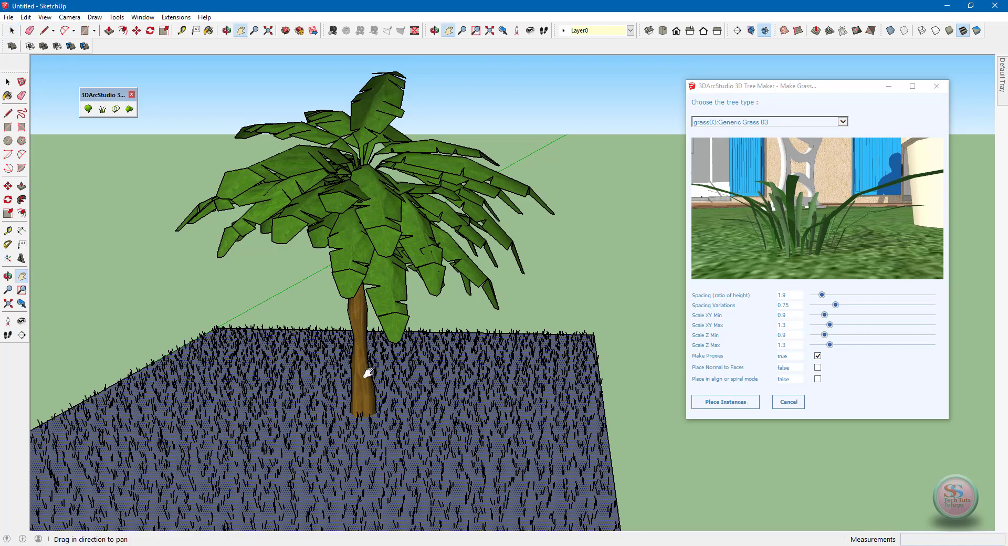
pyautogui.moveTo(368, 391)
pyautogui.mouseDown()
pyautogui.moveTo(403, 317)
pyautogui.moveTo(402, 336)
pyautogui.mouseUp()
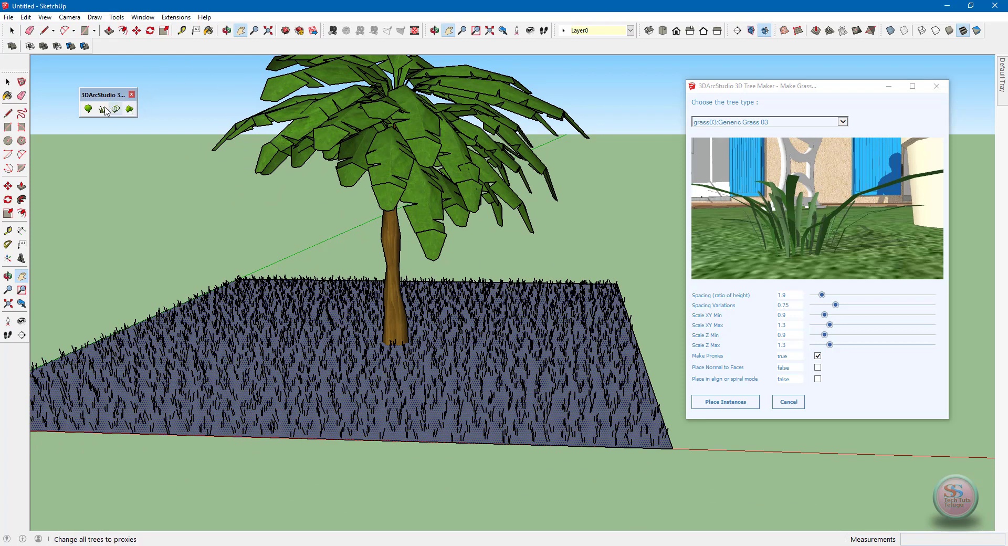
pyautogui.click(7, 81)
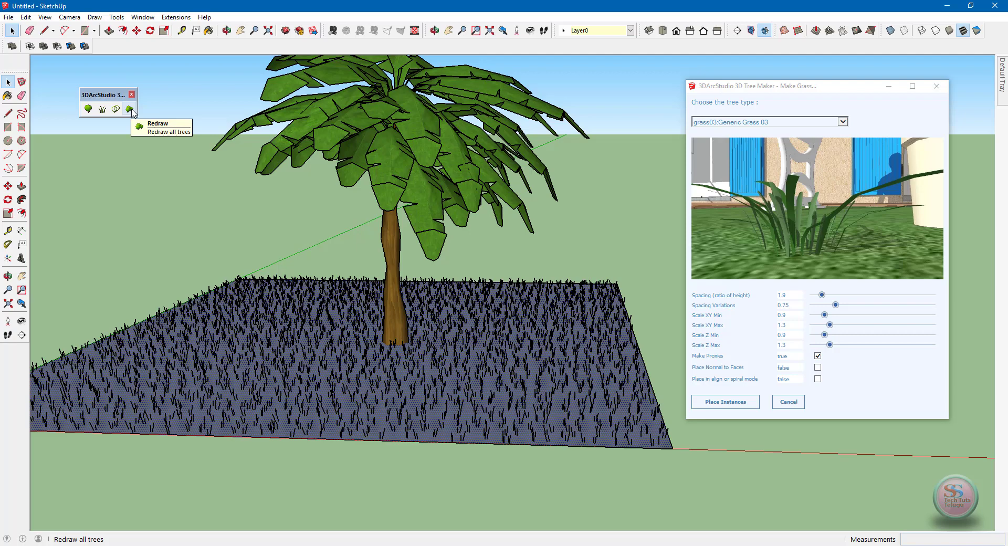
# Redraw all the grass as full geometry and orbit and zoom in to inspect it.
pyautogui.click(128, 111)
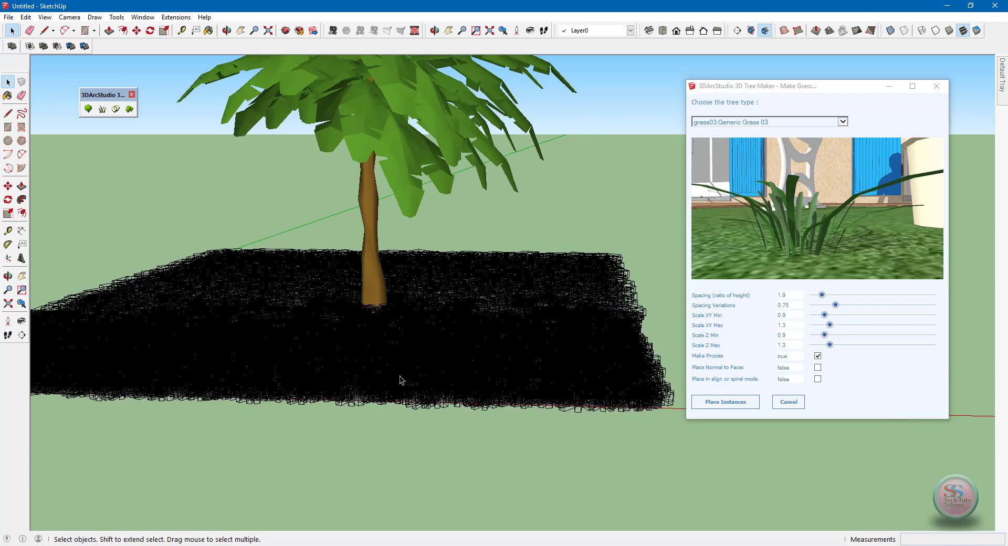
pyautogui.press('o')
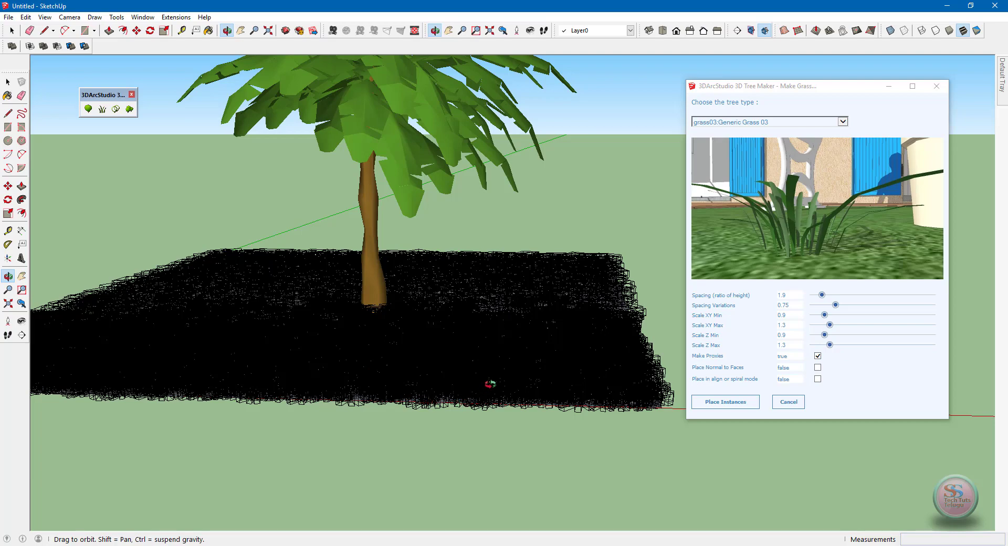
pyautogui.moveTo(483, 386); pyautogui.dragTo(387, 474)
pyautogui.scroll(1, 385, 364)
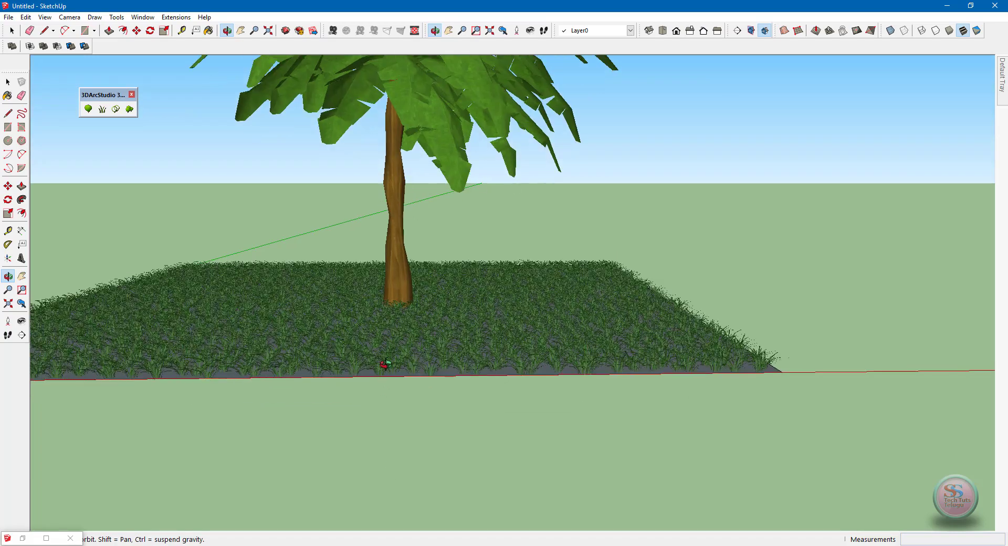
pyautogui.scroll(1, 385, 363)
pyautogui.scroll(1, 385, 363)
pyautogui.scroll(1, 385, 363)
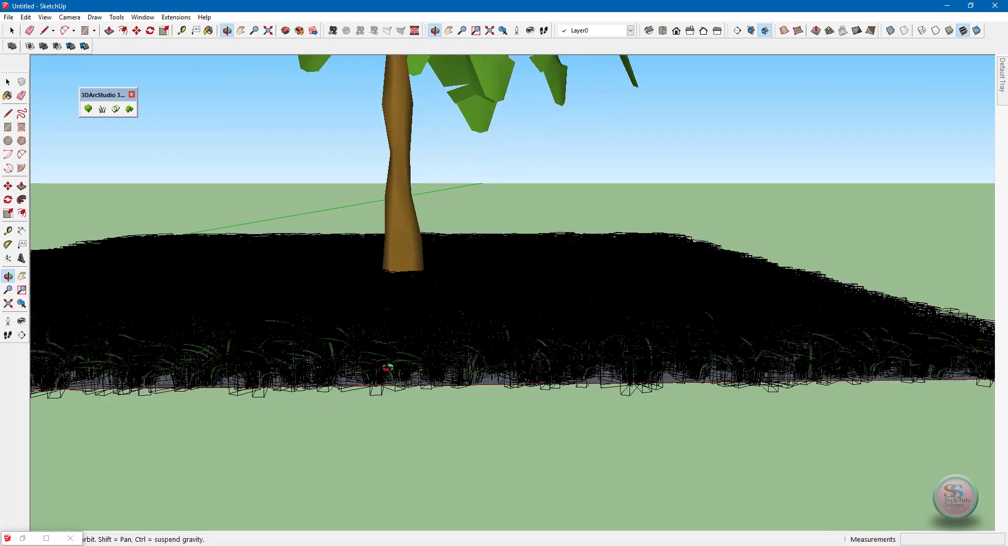
pyautogui.press('space')
# Delete the Generic Grass 03 and choose grass01:Generic Grass 01 in the reopened Make Grass dialog.
pyautogui.click(431, 413)
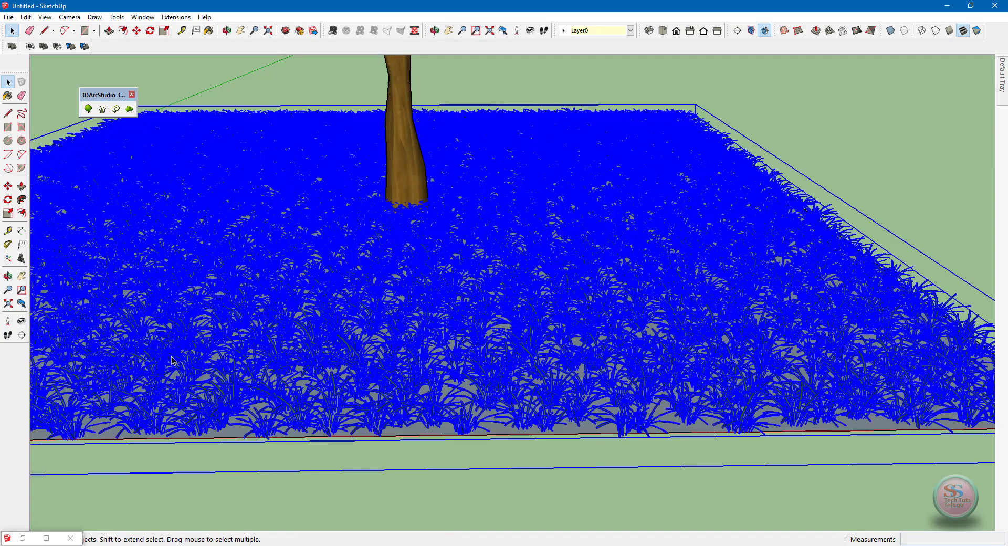
pyautogui.press('Delete')
pyautogui.click(102, 109)
pyautogui.click(893, 88)
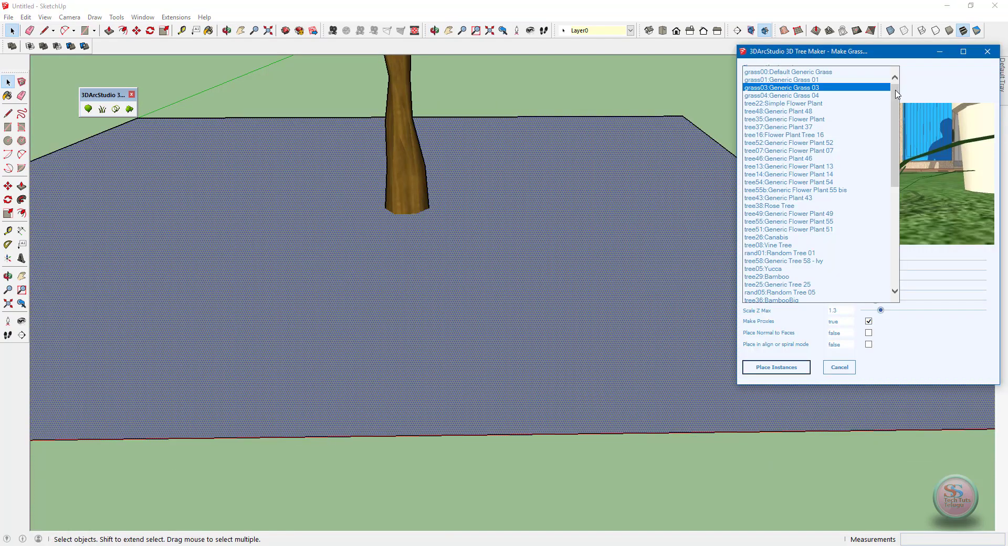
pyautogui.press('Up')
pyautogui.press('Up')
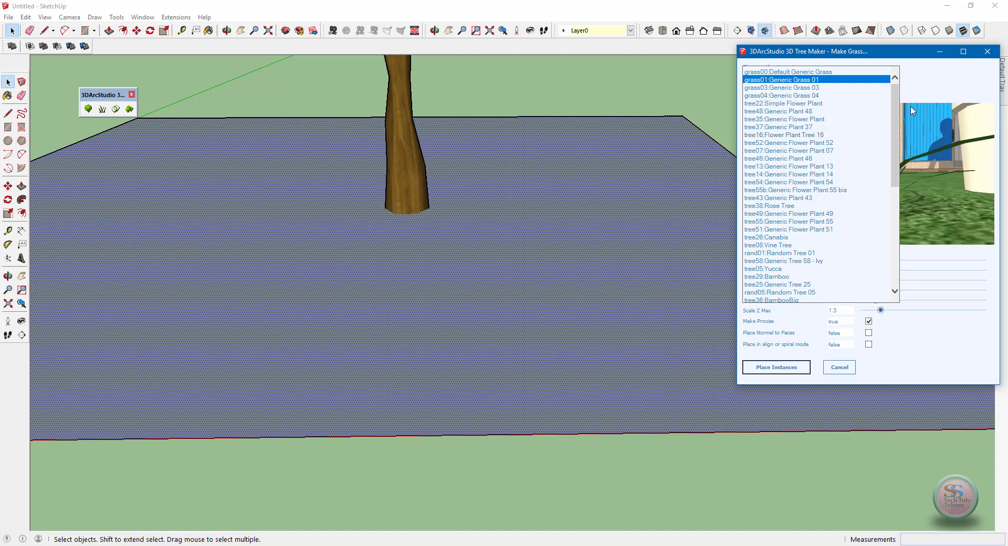
pyautogui.click(853, 80)
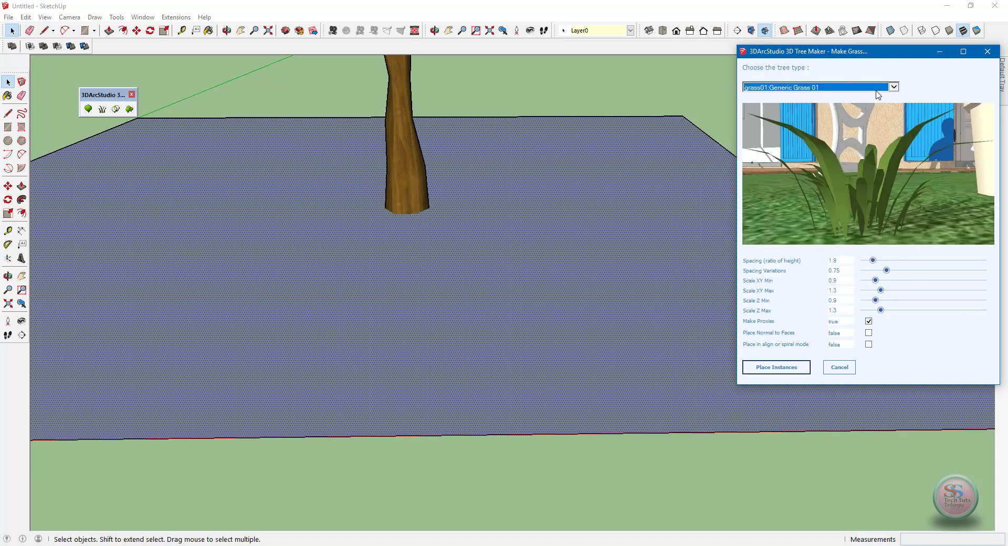
# Place Generic Grass 01 instances across the ground face and zoom and orbit to check them.
pyautogui.press('Return')
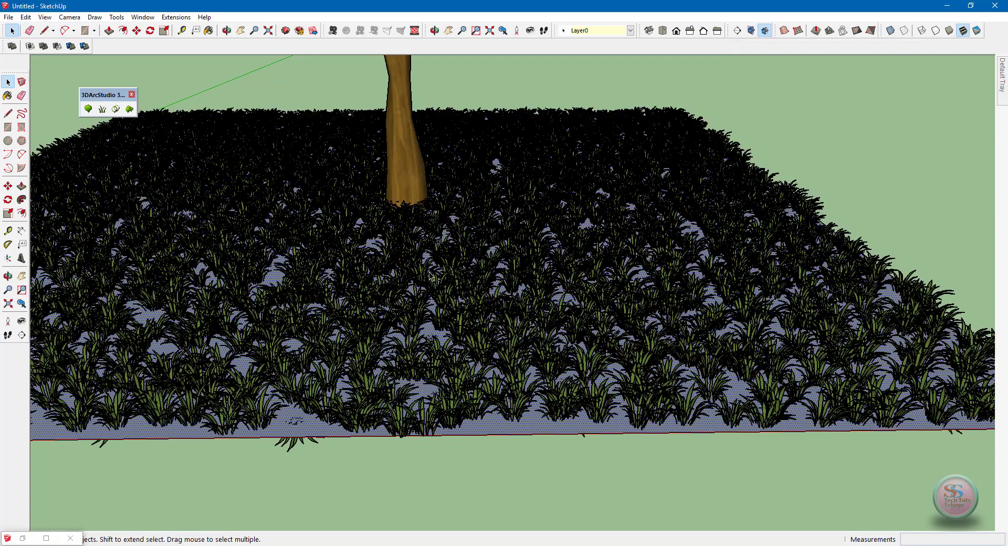
pyautogui.scroll(1, 429, 274)
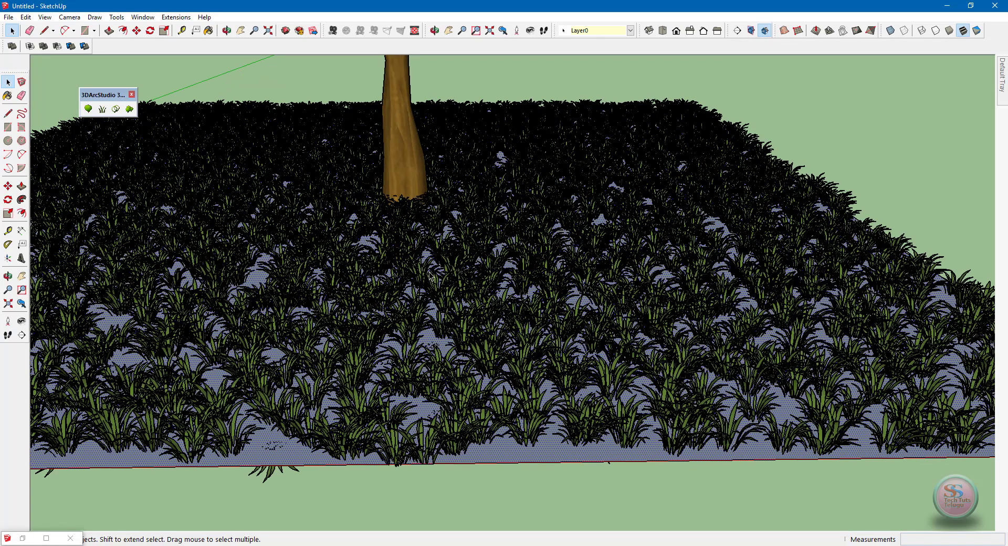
pyautogui.scroll(1, 429, 274)
pyautogui.scroll(-1, 431, 288)
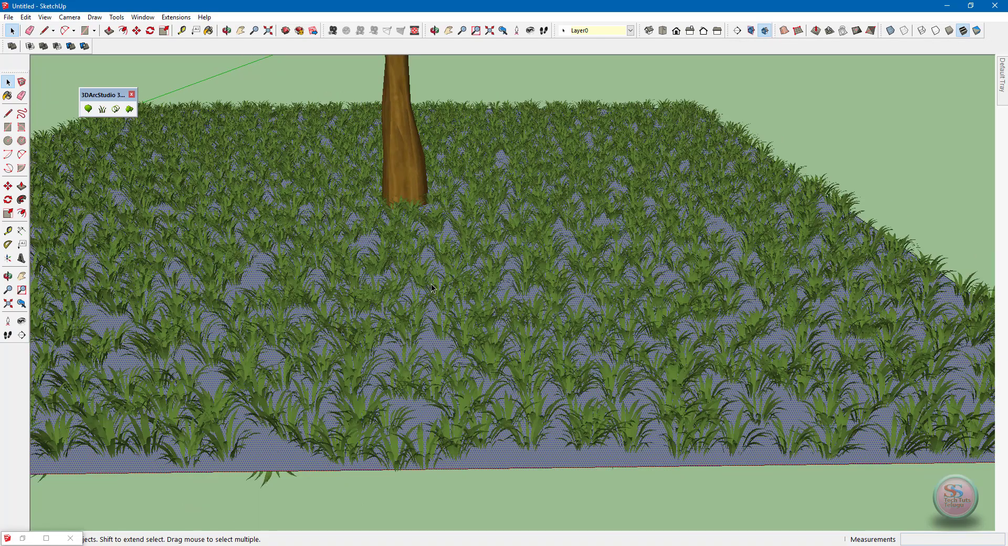
pyautogui.scroll(-1, 432, 287)
pyautogui.scroll(-1, 432, 288)
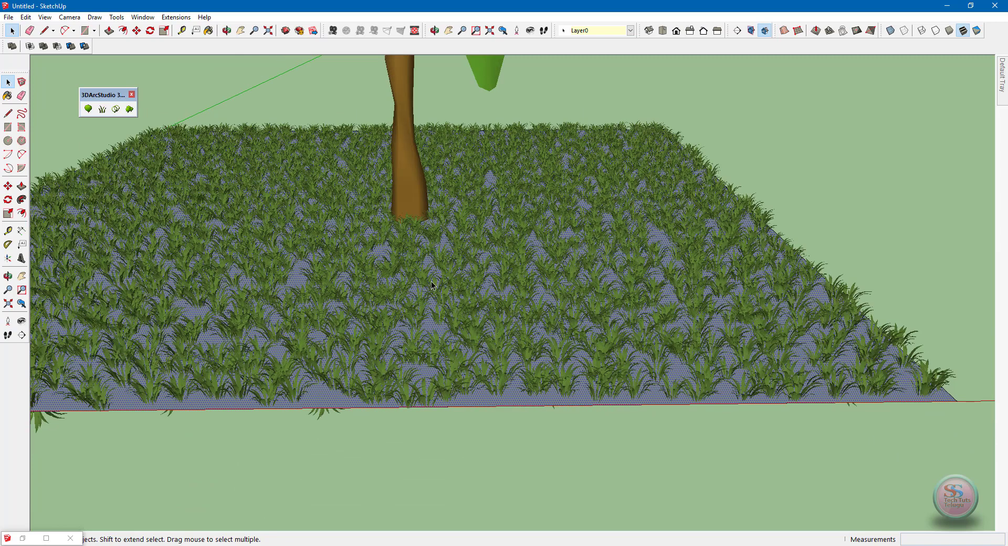
pyautogui.moveTo(432, 288); pyautogui.dragTo(571, 361, button='middle')
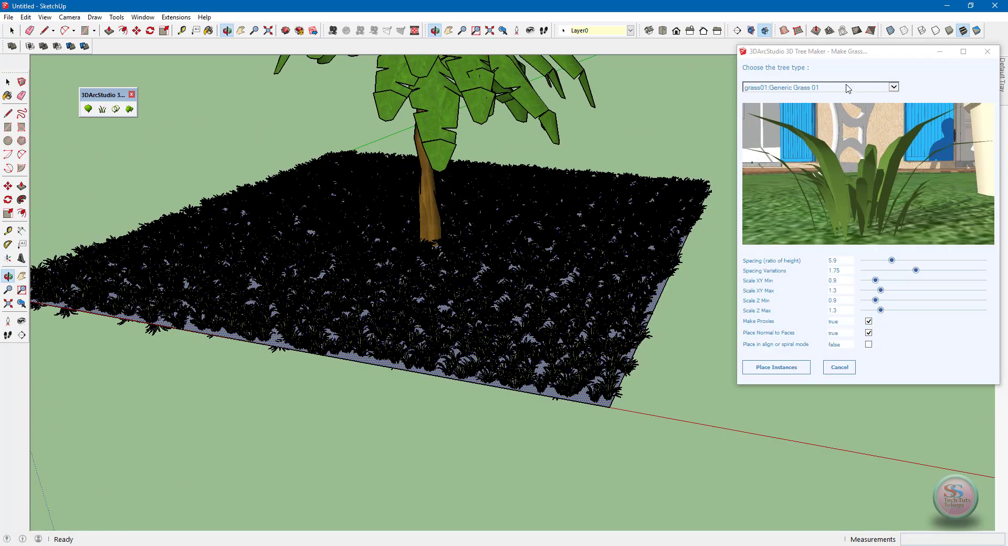
# Switch the Make Grass plant type to tree35:Generic Flower Plant.
pyautogui.click(846, 51)
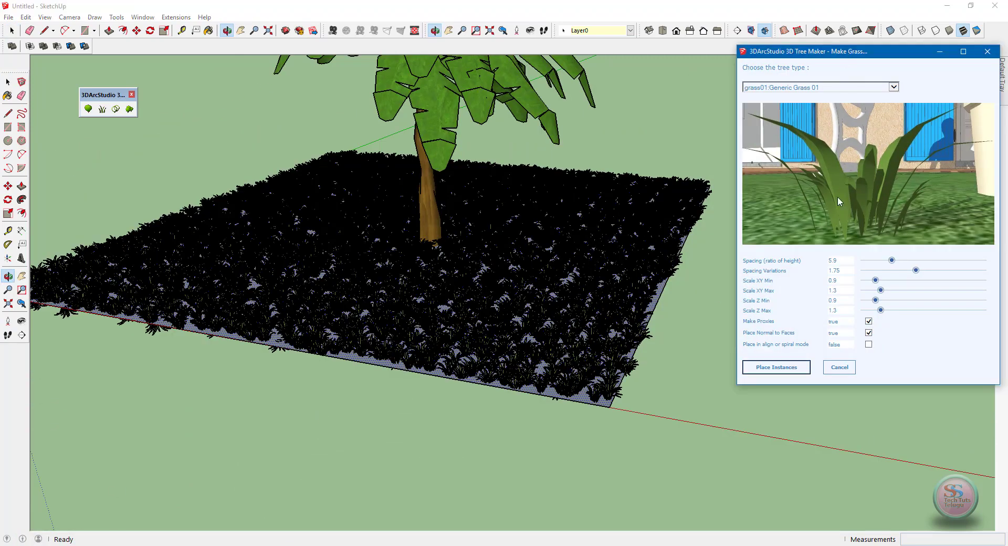
pyautogui.click(850, 91)
pyautogui.click(852, 89)
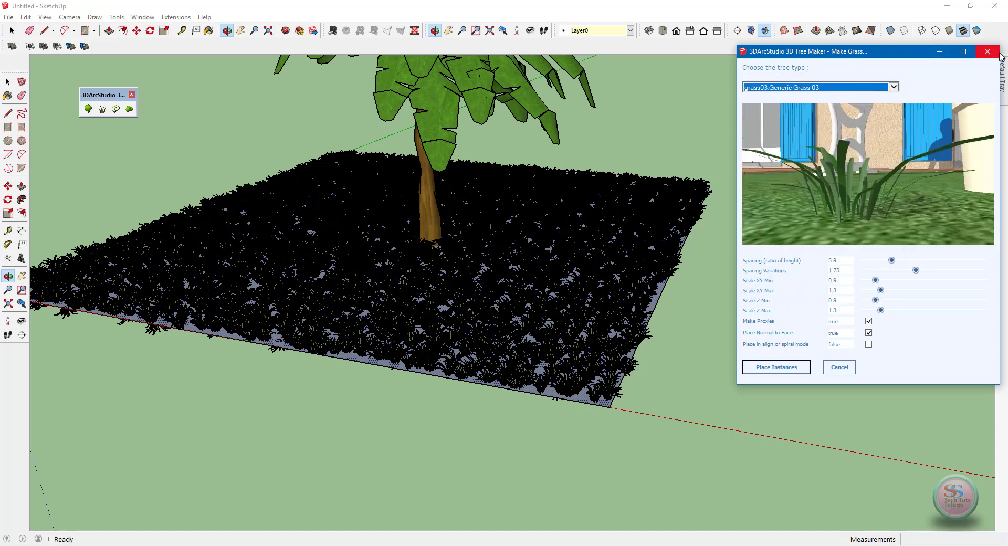
pyautogui.press('Up')
pyautogui.press('Up')
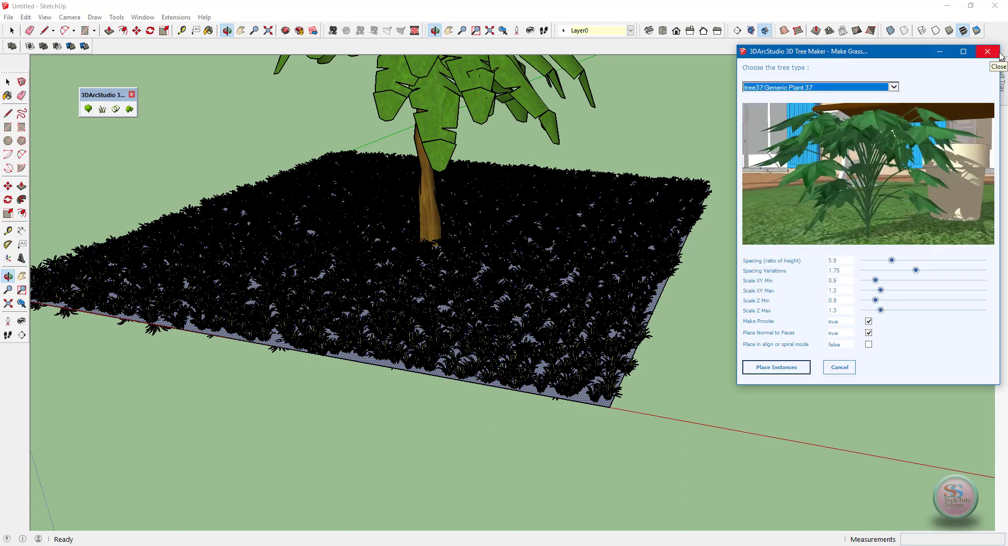
pyautogui.press('Up')
# Turn off Place Normal to Faces, set spacing 2.7 and variations 0.4, place the red flowers, and orbit overhead.
pyautogui.click(869, 332)
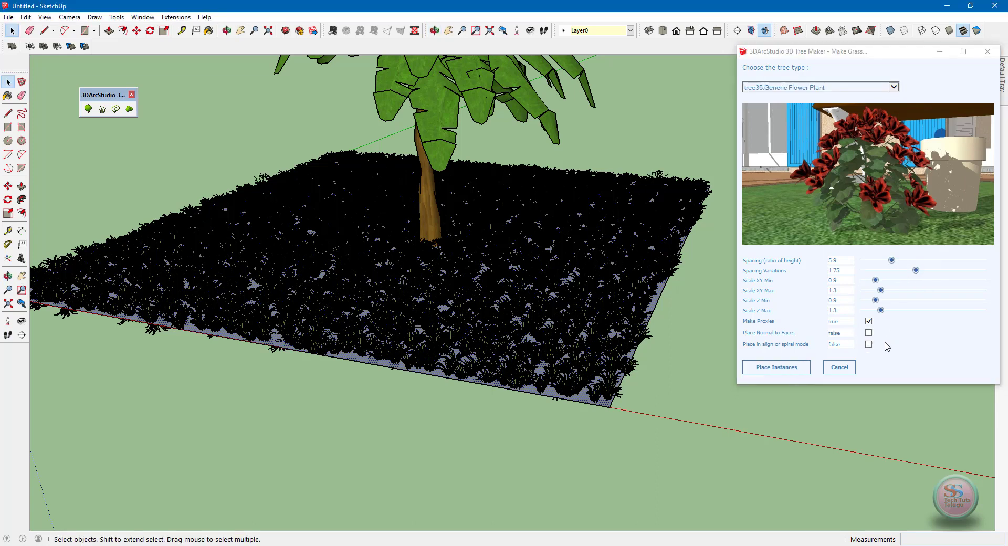
pyautogui.moveTo(891, 260)
pyautogui.mouseDown()
pyautogui.moveTo(943, 261)
pyautogui.moveTo(876, 260)
pyautogui.moveTo(876, 270)
pyautogui.mouseUp()
pyautogui.click(594, 460)
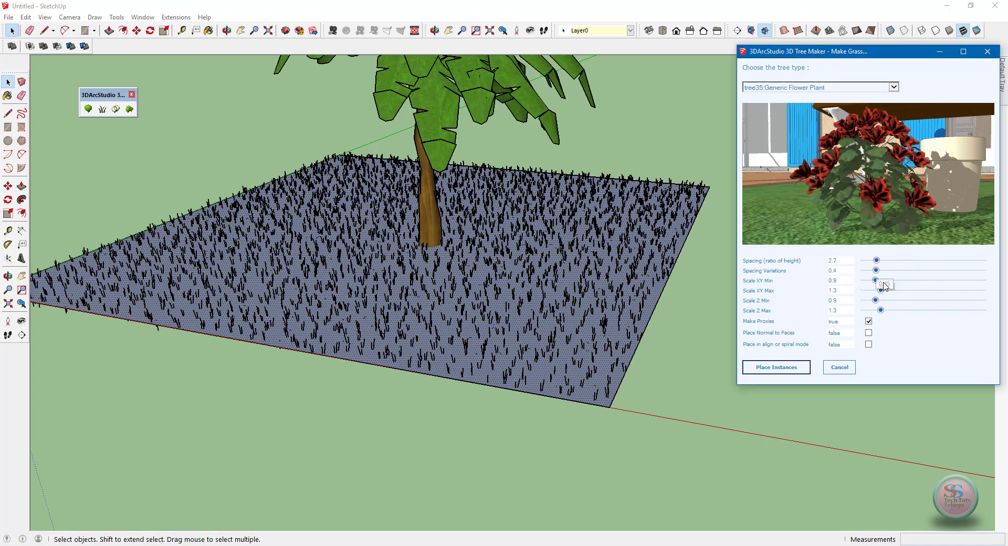
pyautogui.click(323, 480)
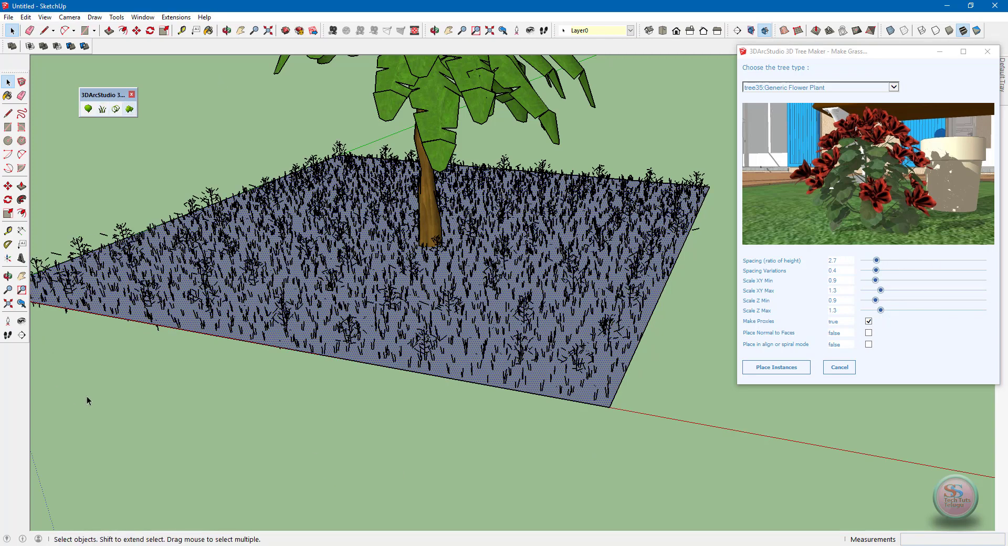
pyautogui.press('o')
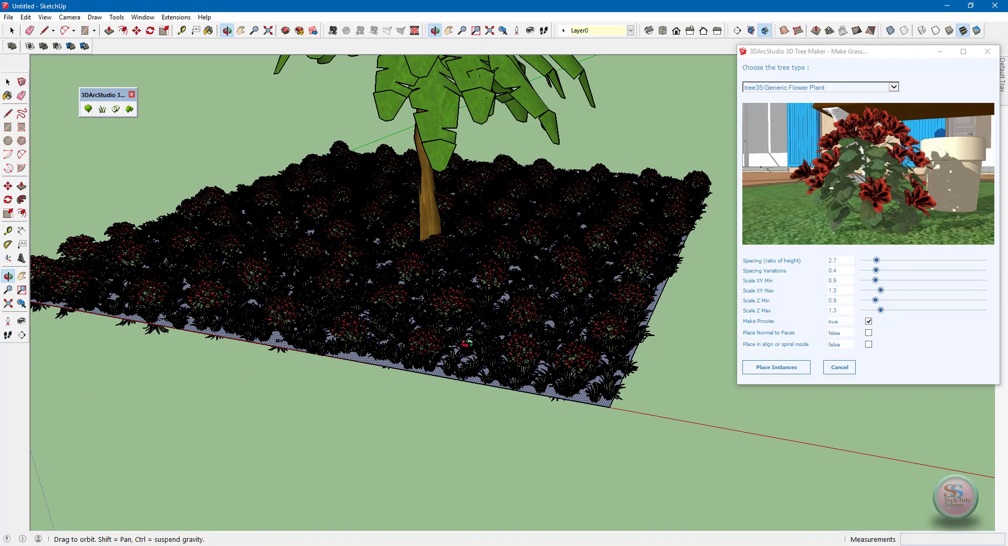
pyautogui.moveTo(465, 343); pyautogui.dragTo(531, 232)
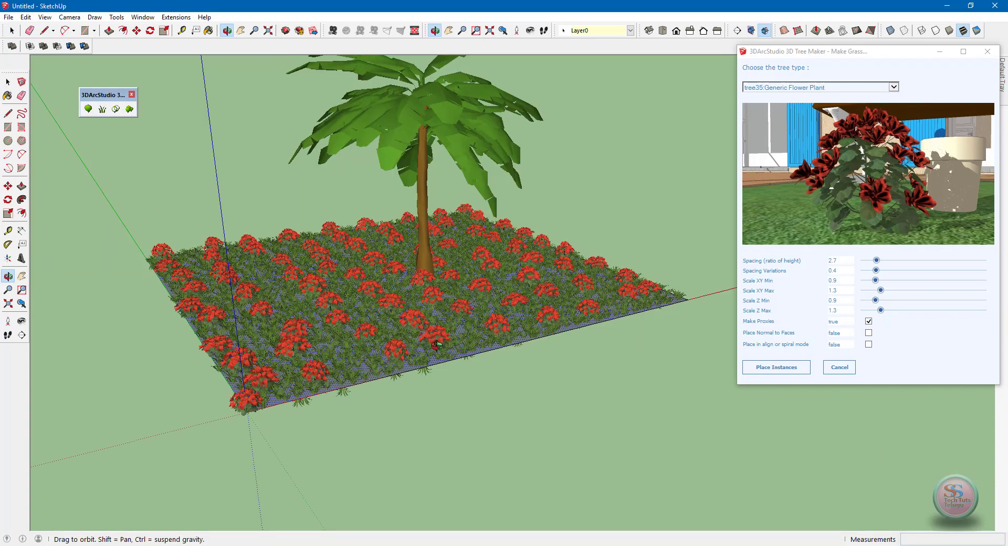
pyautogui.moveTo(428, 353); pyautogui.dragTo(364, 415)
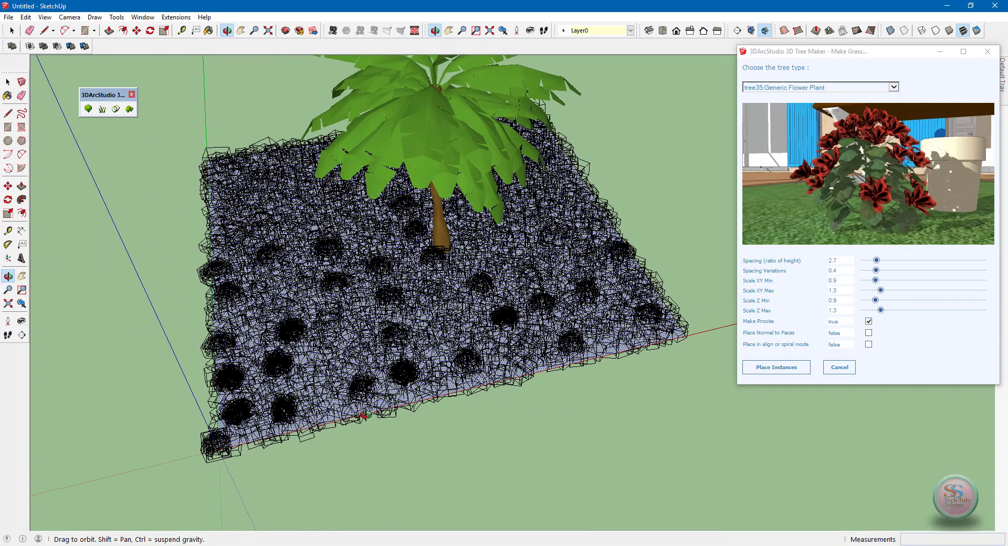
pyautogui.scroll(-3, 367, 339)
pyautogui.click(894, 86)
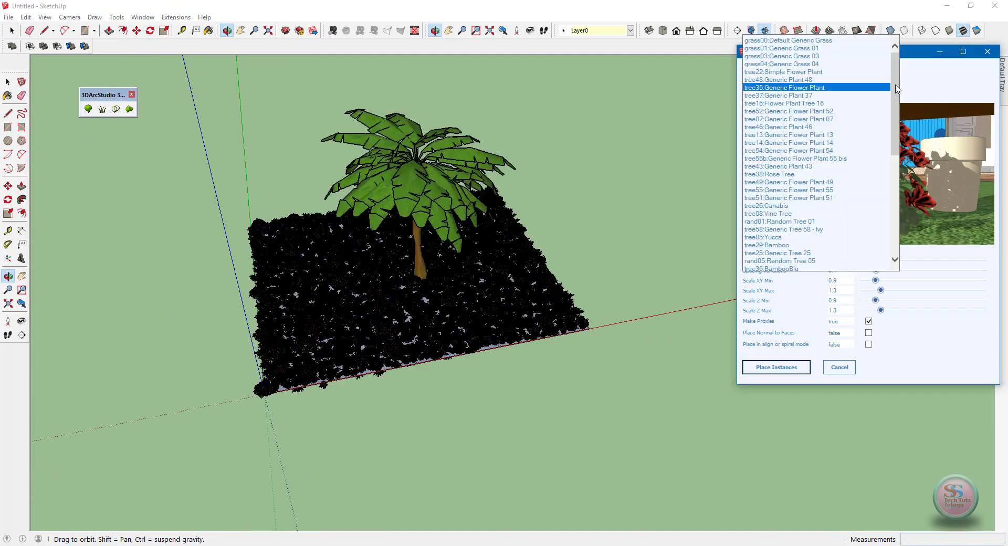
# Orbit the view around the palm tree on its grass and red-flower covered ground patch.
pyautogui.moveTo(895, 88)
pyautogui.mouseDown()
pyautogui.moveTo(885, 199)
pyautogui.moveTo(918, 88)
pyautogui.mouseUp()
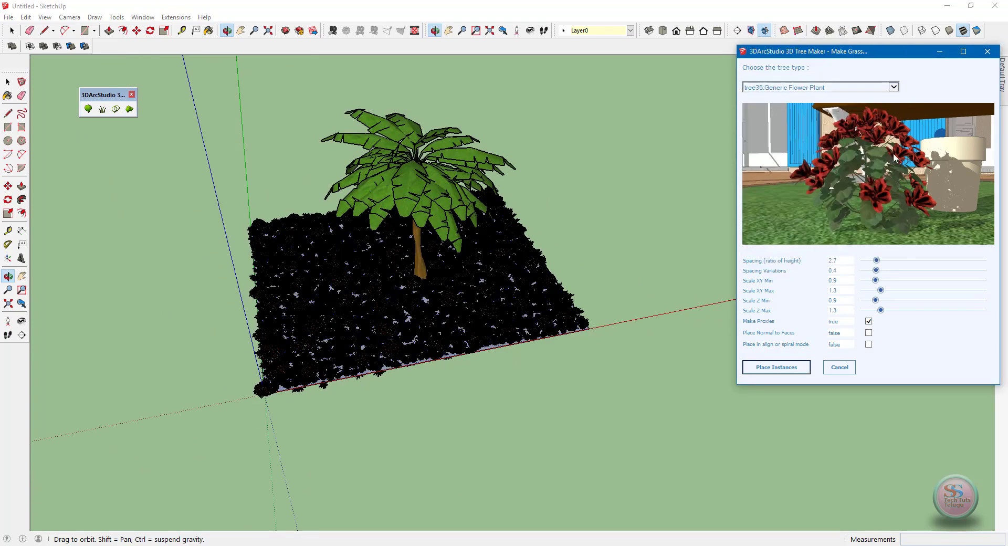